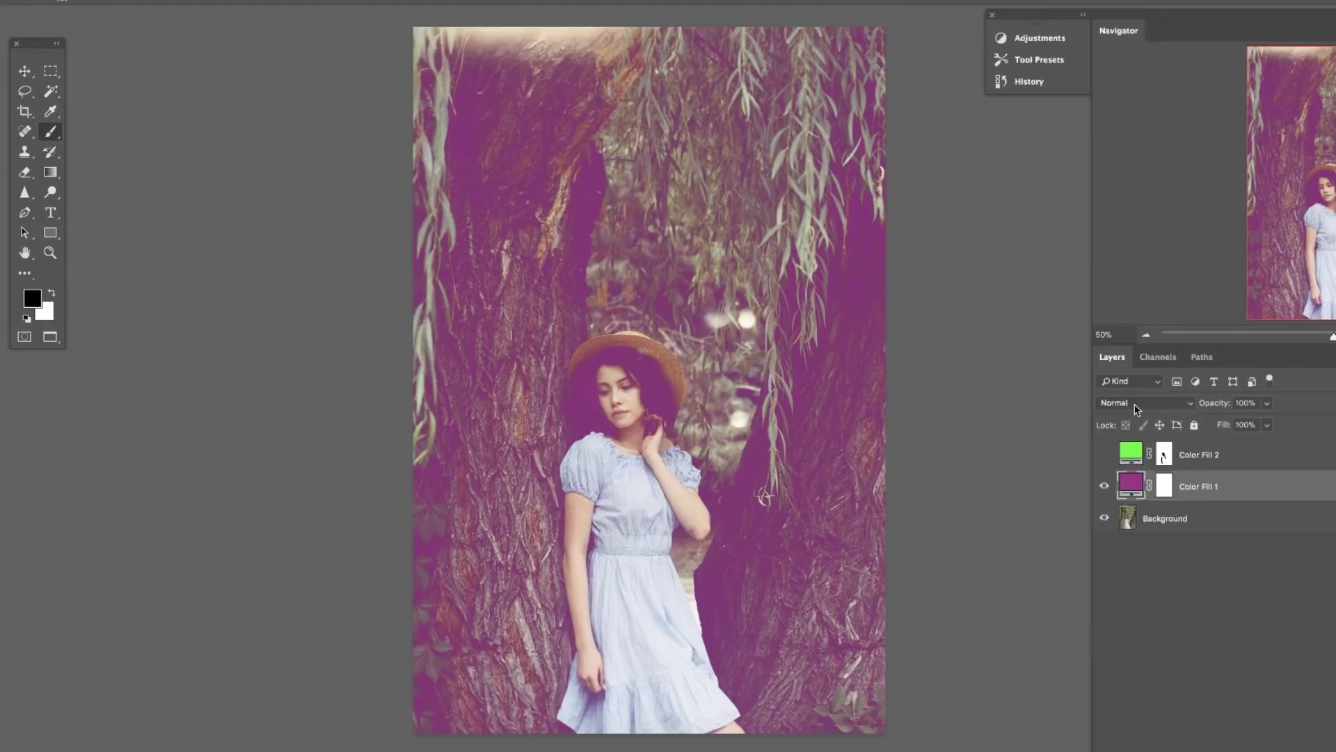
left_click(959, 522)
left_click(1104, 486)
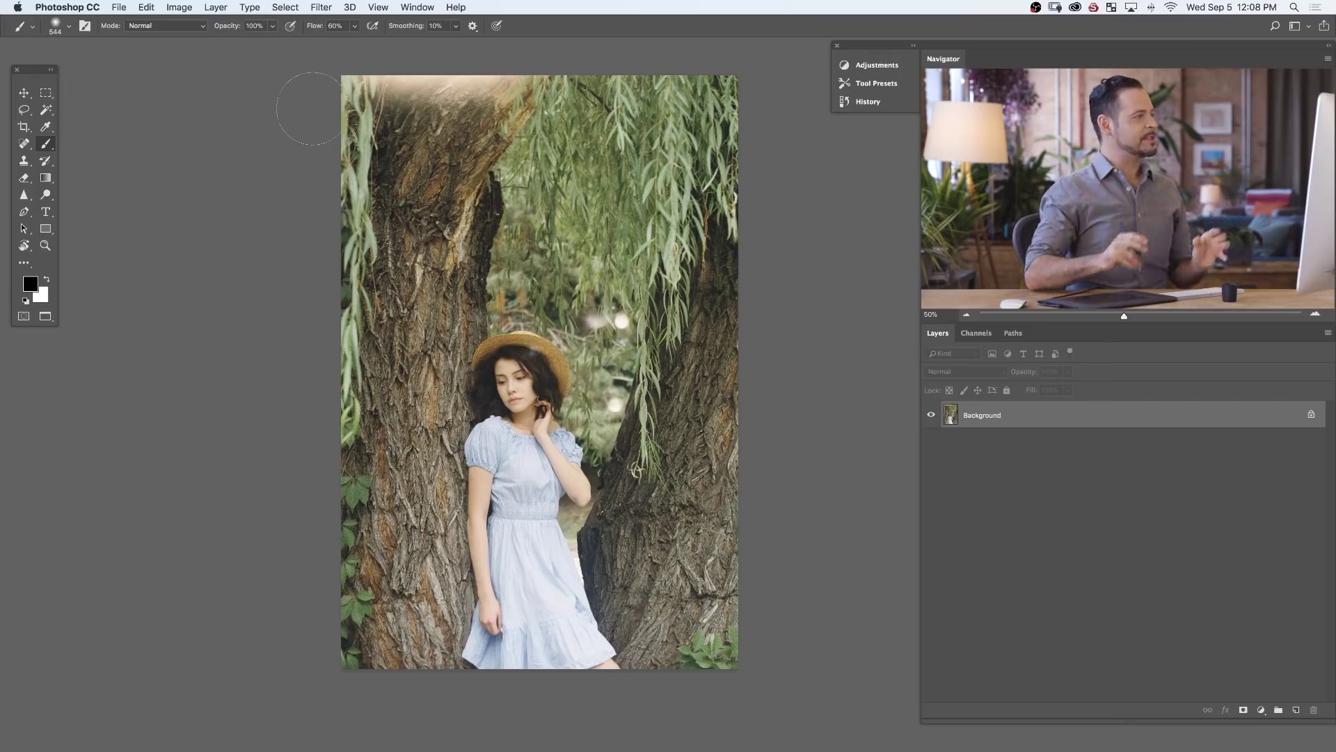
- Add a Solid Color fill layer above the photo in teal, hex 37d0cb
left_click(215, 7)
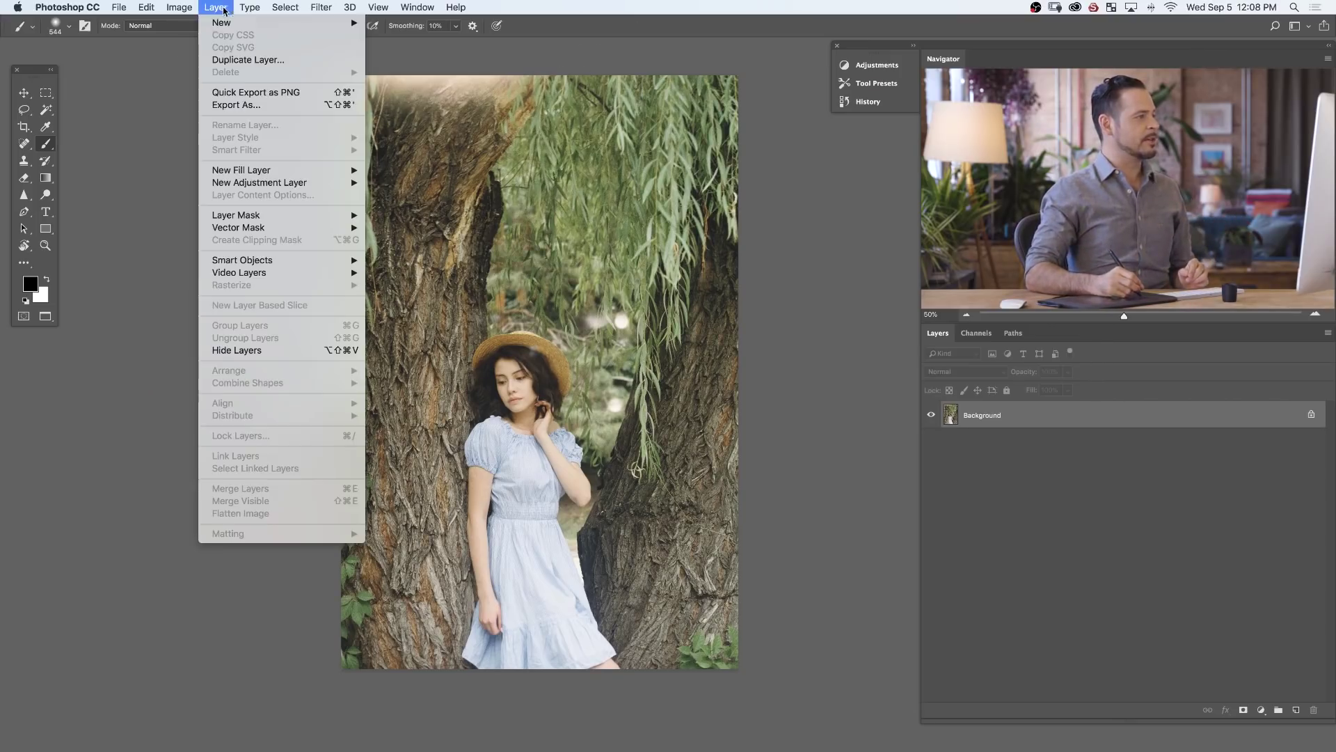
mouse_move(264, 174)
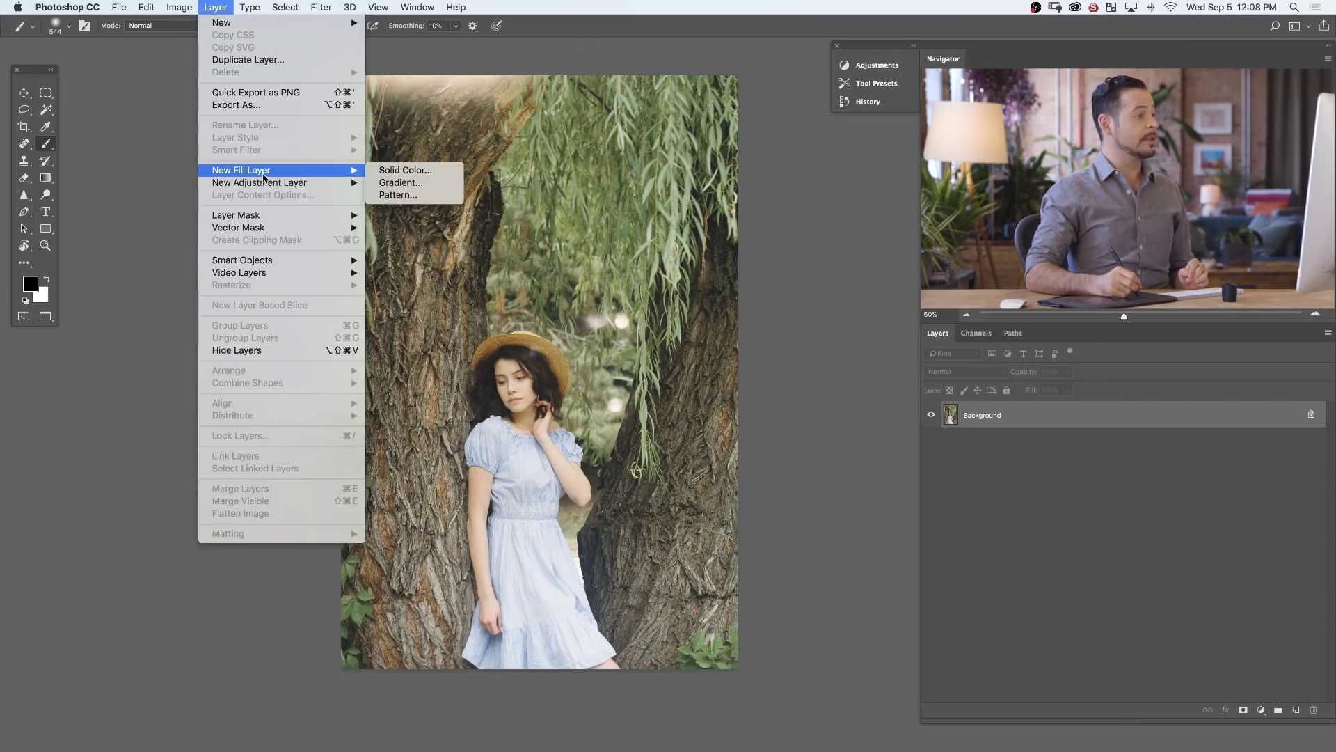
left_click(434, 171)
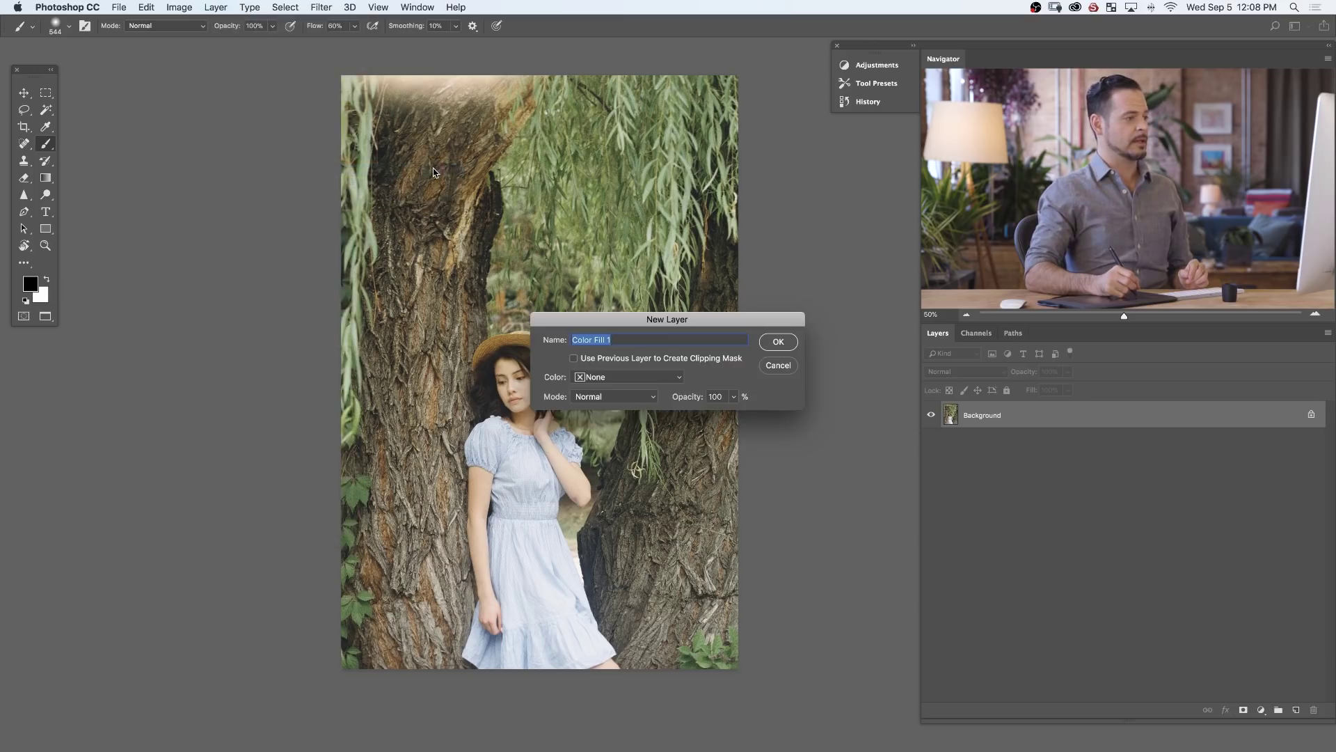
left_click(777, 347)
left_click_drag(680, 546, 726, 512)
left_click_drag(782, 462, 731, 261)
mouse_move(717, 366)
left_mouse_down()
mouse_move(717, 419)
mouse_move(718, 378)
left_mouse_up()
mouse_move(654, 313)
left_mouse_down()
mouse_move(603, 298)
mouse_move(620, 336)
mouse_move(659, 324)
left_mouse_up()
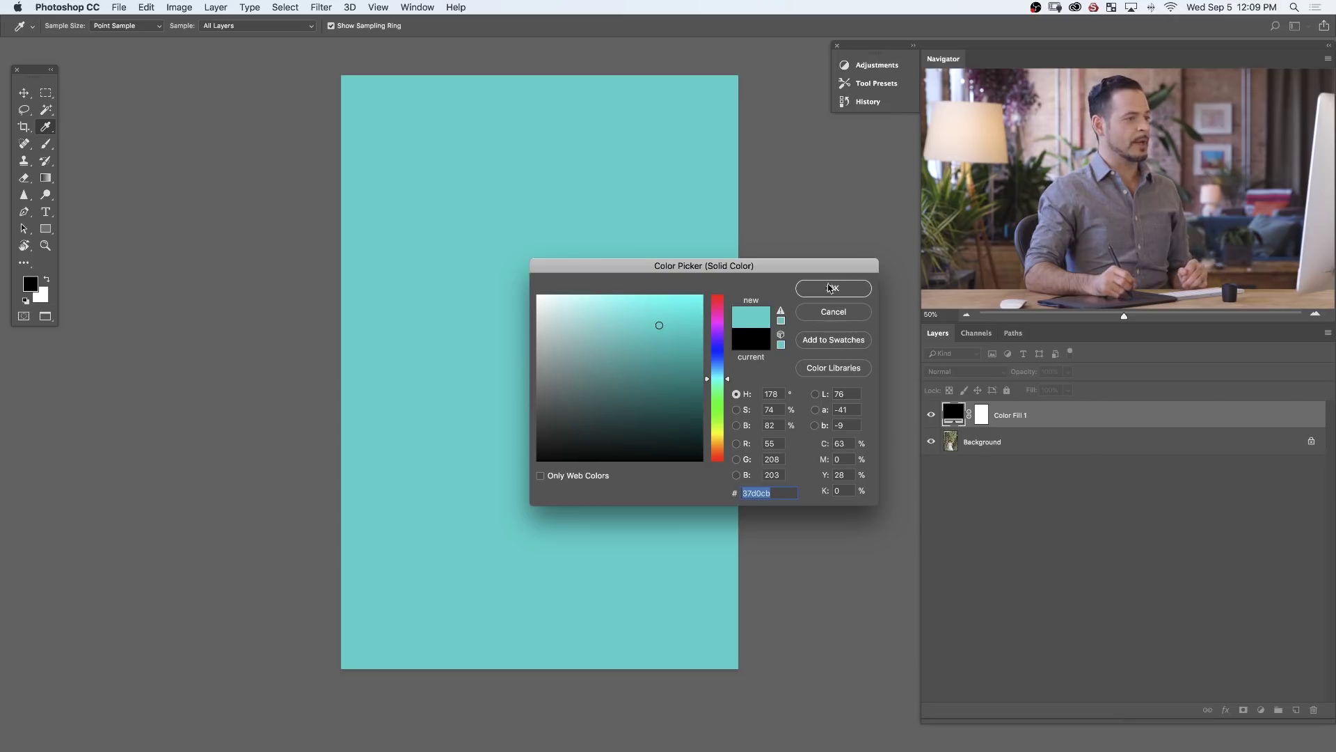
left_click(832, 290)
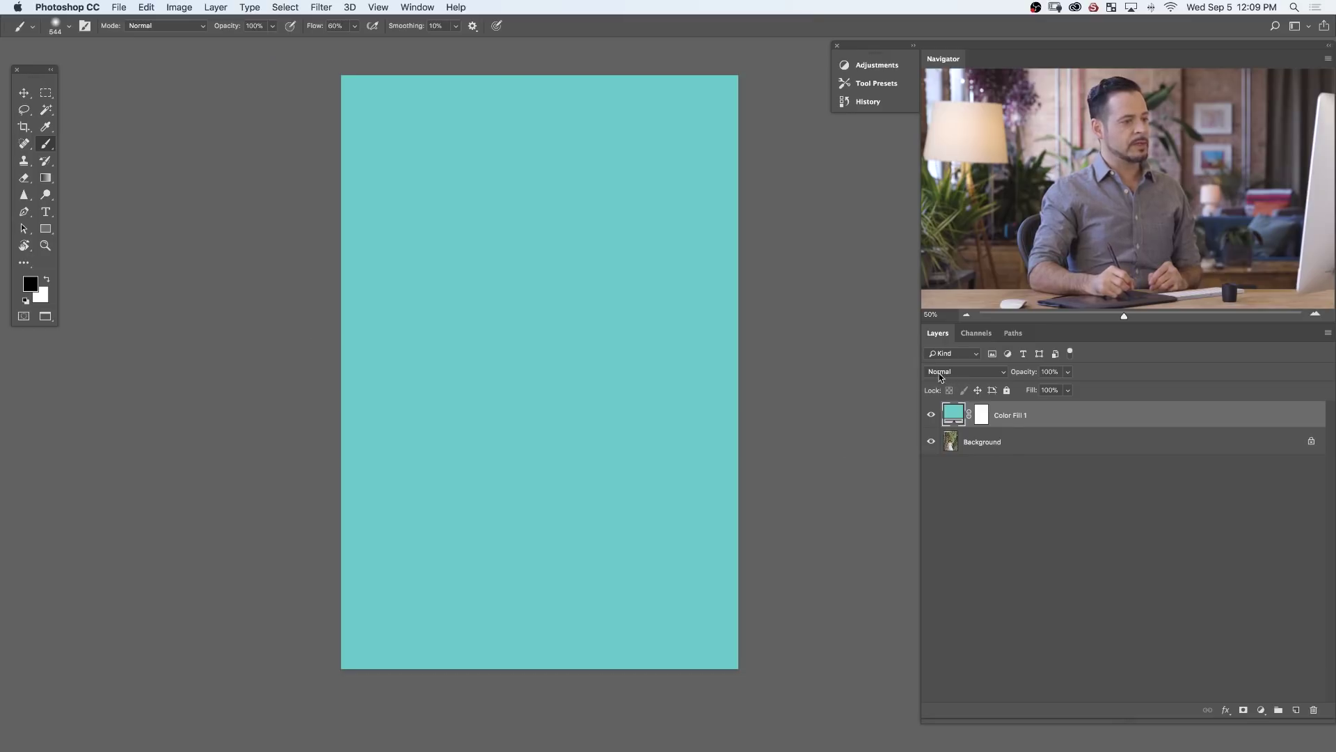
- Set the teal fill layer's blend mode to Soft Light and compare the photo with and without it
left_click(942, 377)
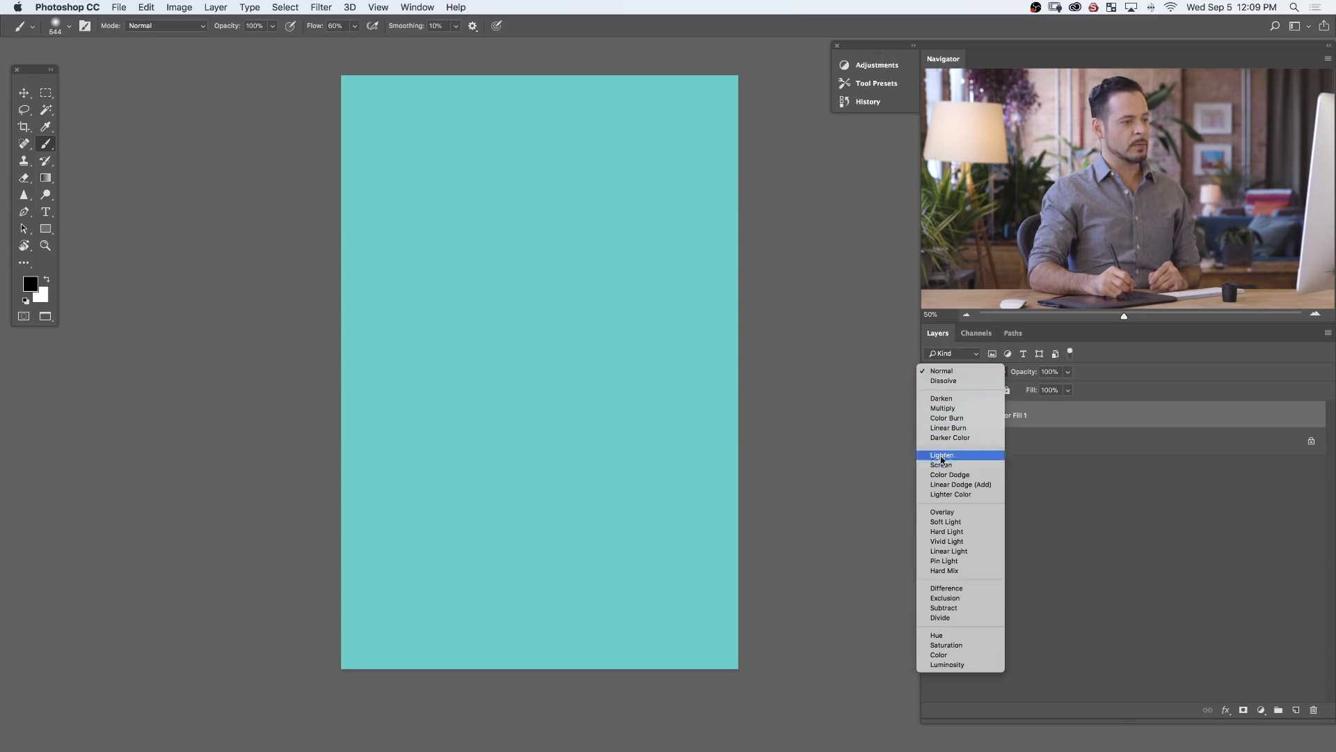
left_click(956, 522)
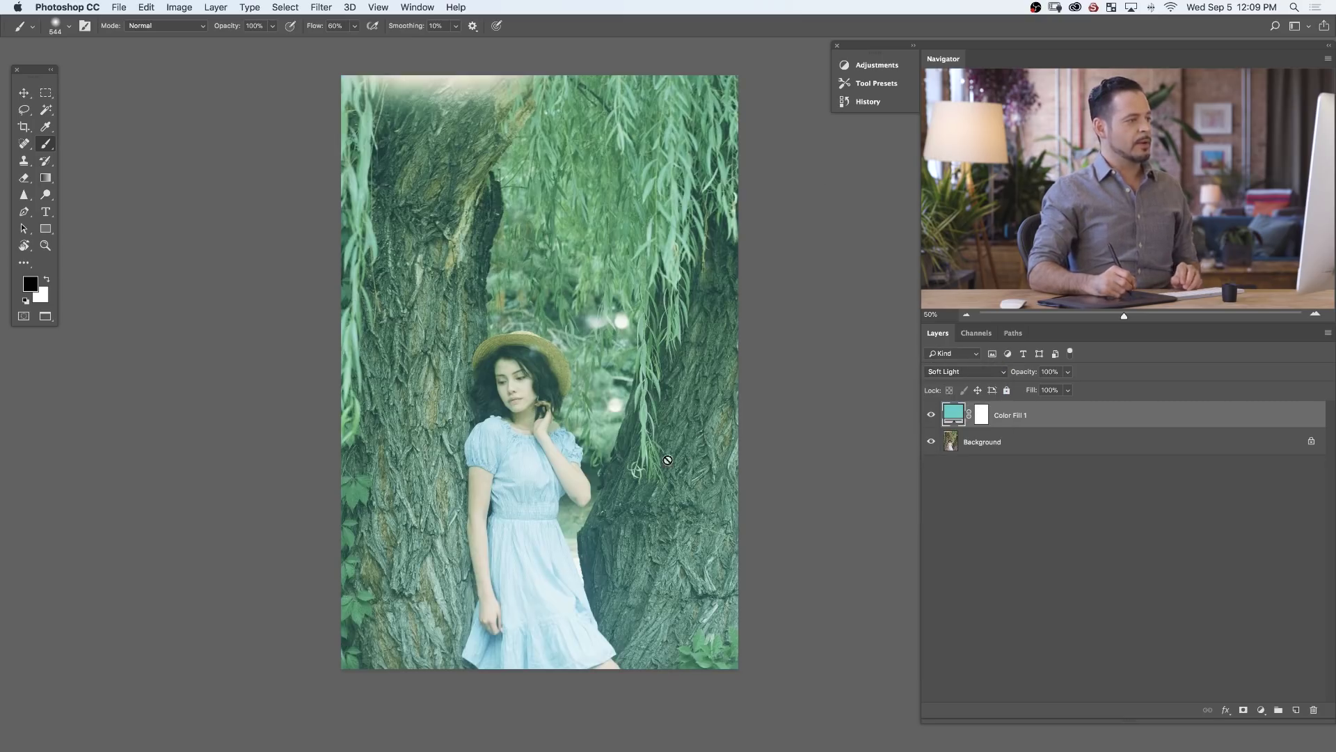
scroll(672, 462, "down", 1)
left_click(932, 415)
left_click(931, 415)
left_click(931, 415)
left_click(930, 416)
left_click(930, 416)
left_click(930, 417)
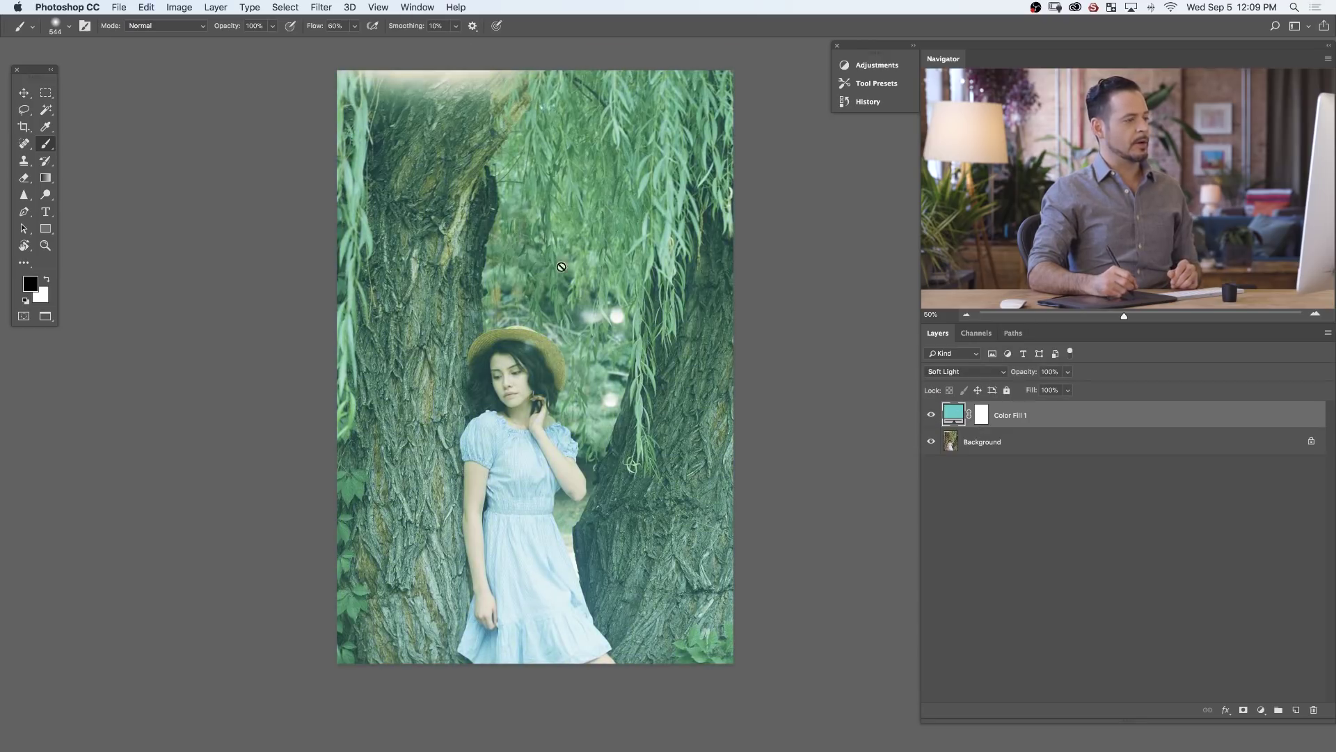
- Change the fill layer's color to purple and set its blend mode to Normal
double_click(954, 414)
left_click_drag(741, 259, 764, 229)
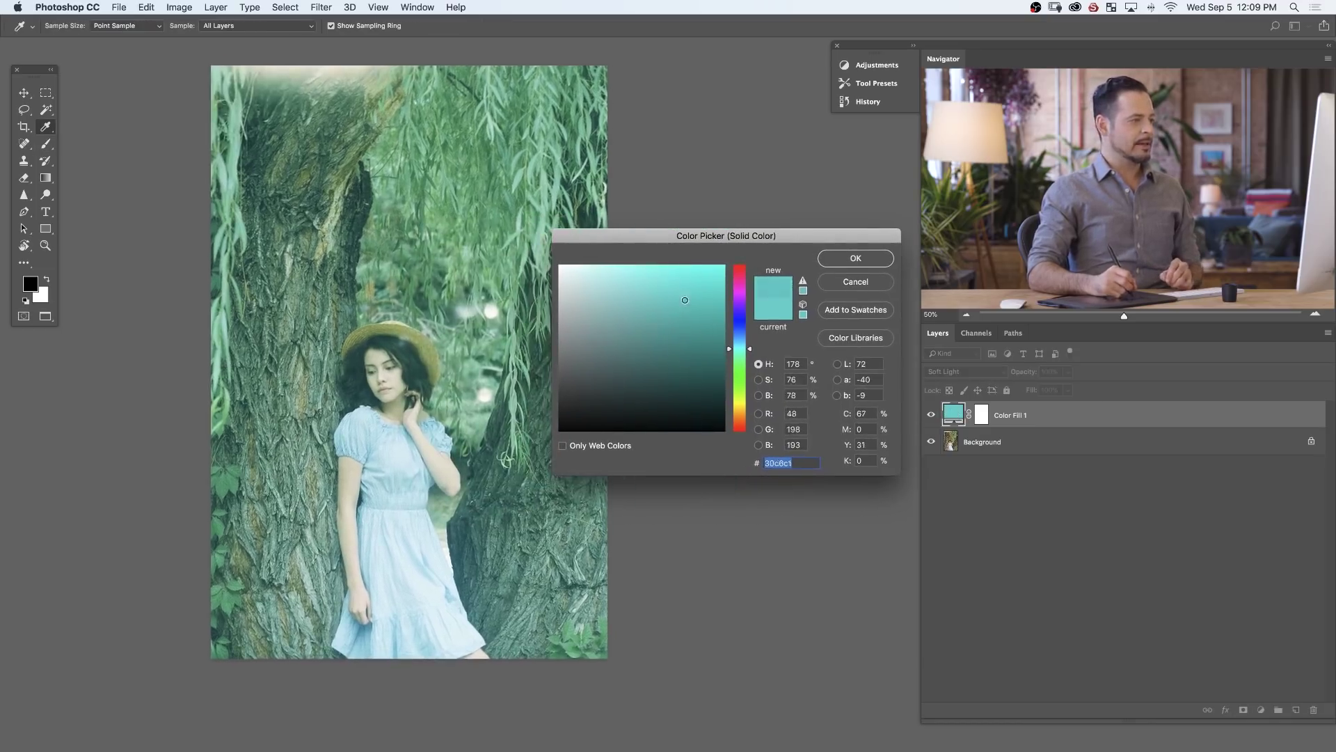
mouse_move(685, 300)
left_mouse_down()
mouse_move(661, 377)
mouse_move(689, 299)
mouse_move(700, 340)
mouse_move(744, 376)
mouse_move(744, 403)
left_mouse_up()
mouse_move(701, 337)
left_mouse_down()
mouse_move(673, 369)
mouse_move(666, 335)
left_mouse_up()
left_click_drag(749, 409, 746, 305)
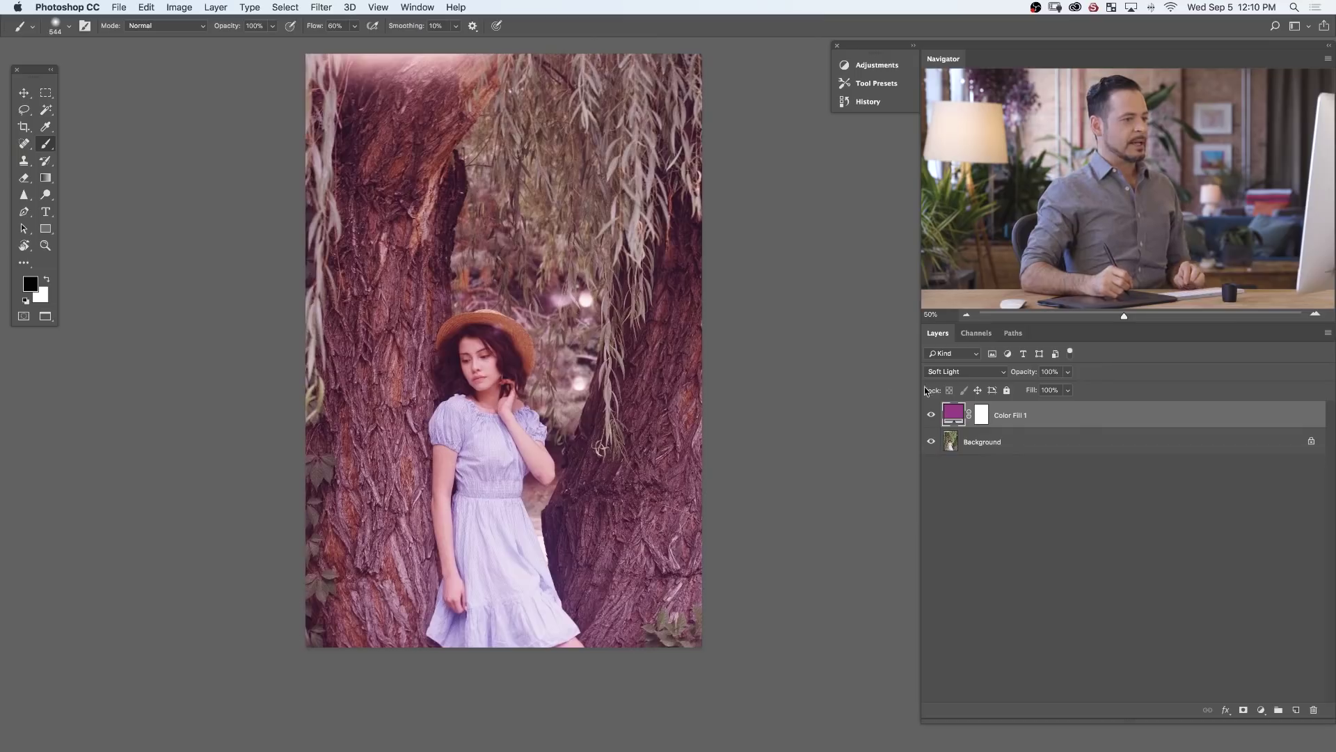
left_click(954, 375)
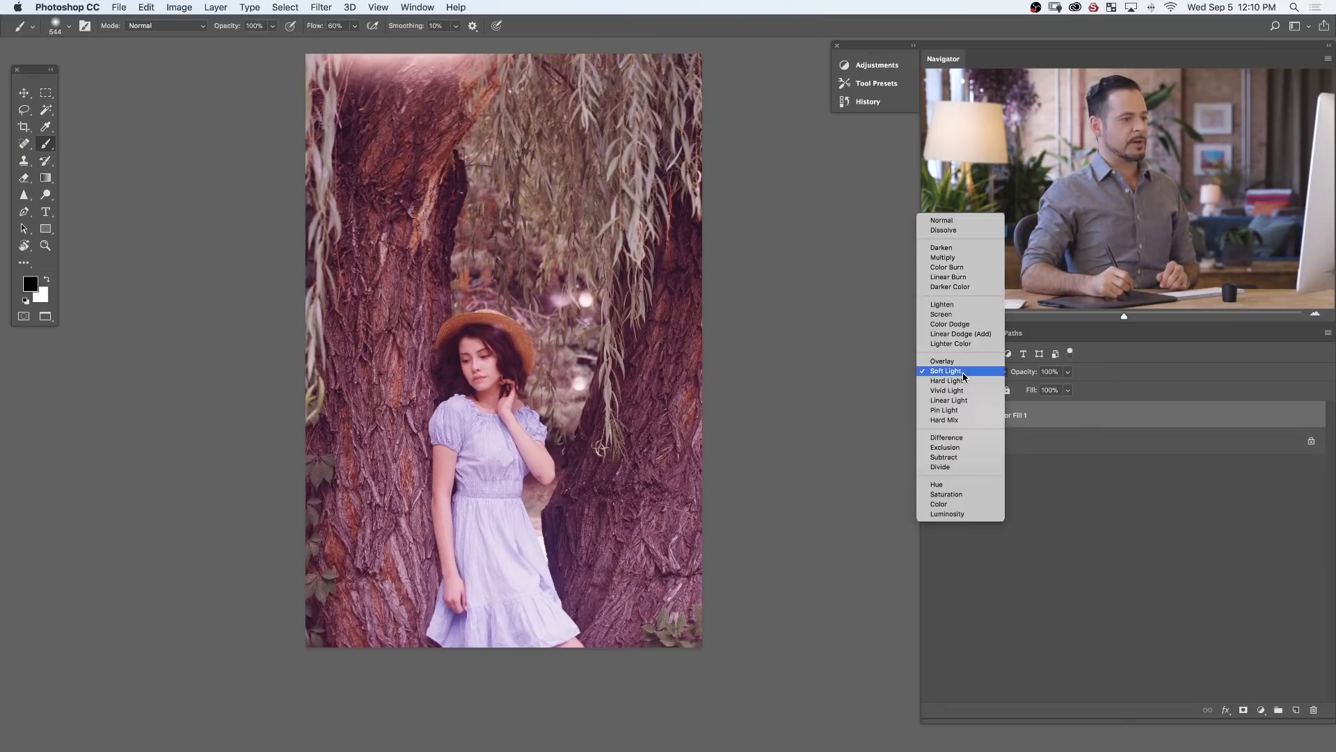
left_click(951, 221)
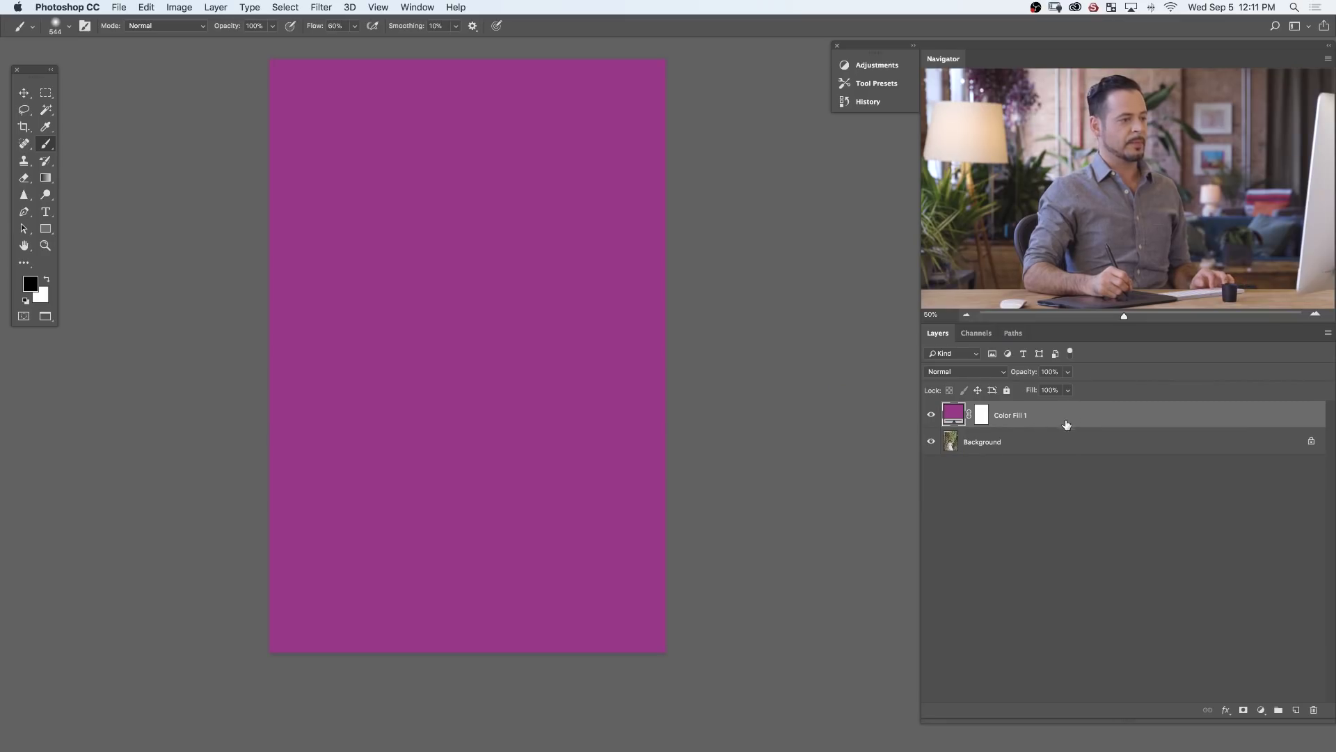
- Open the Blending Options for the purple fill layer and move the dialog clear of the image
double_click(1067, 424)
key("Escape")
key("b")
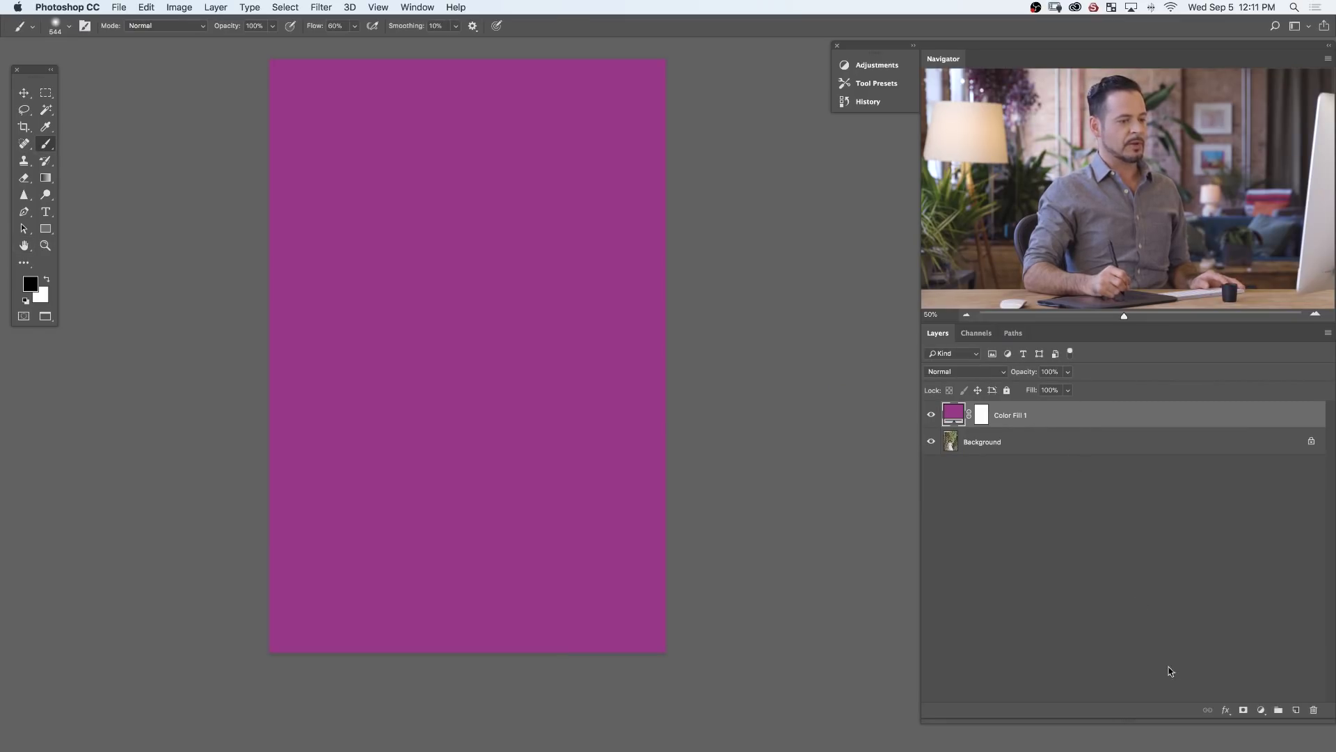
left_click(1225, 710)
left_click(1238, 593)
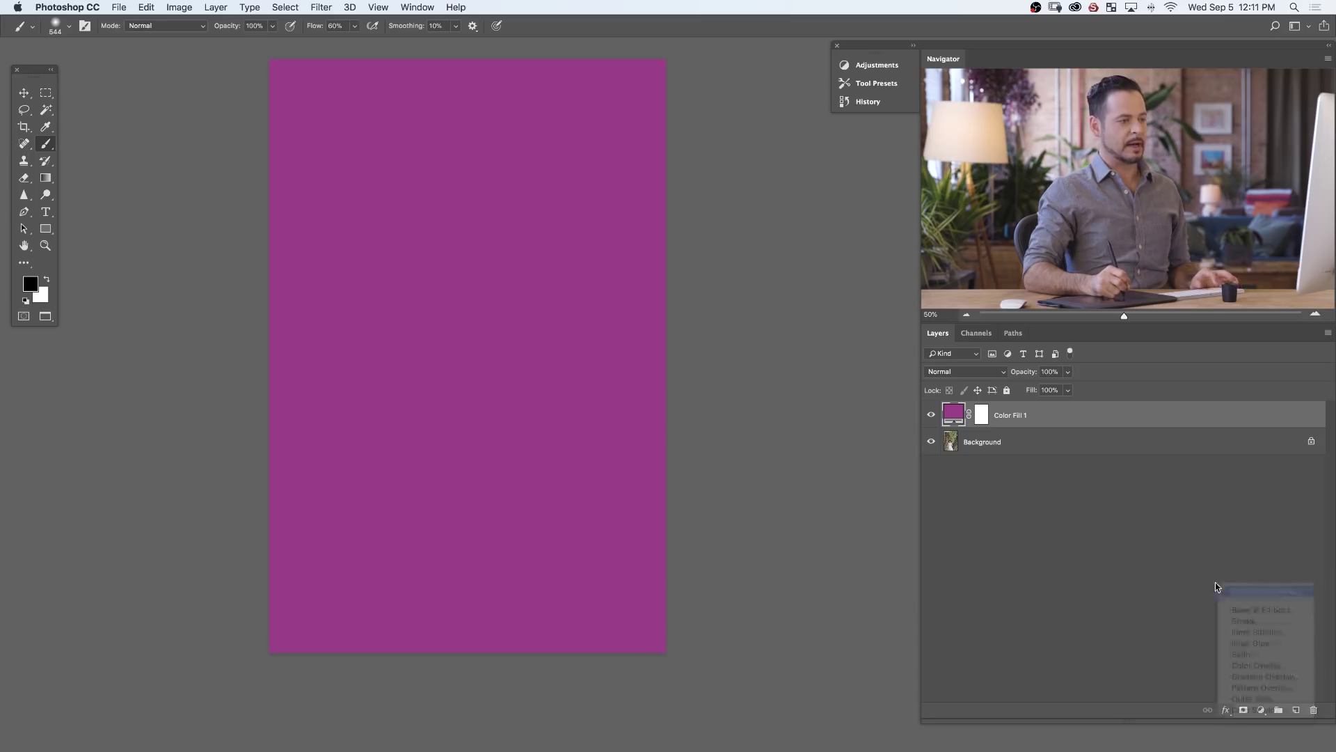
left_click_drag(394, 339, 408, 339)
mouse_move(342, 395)
left_mouse_down()
mouse_move(307, 395)
mouse_move(350, 396)
left_mouse_up()
left_click(349, 379)
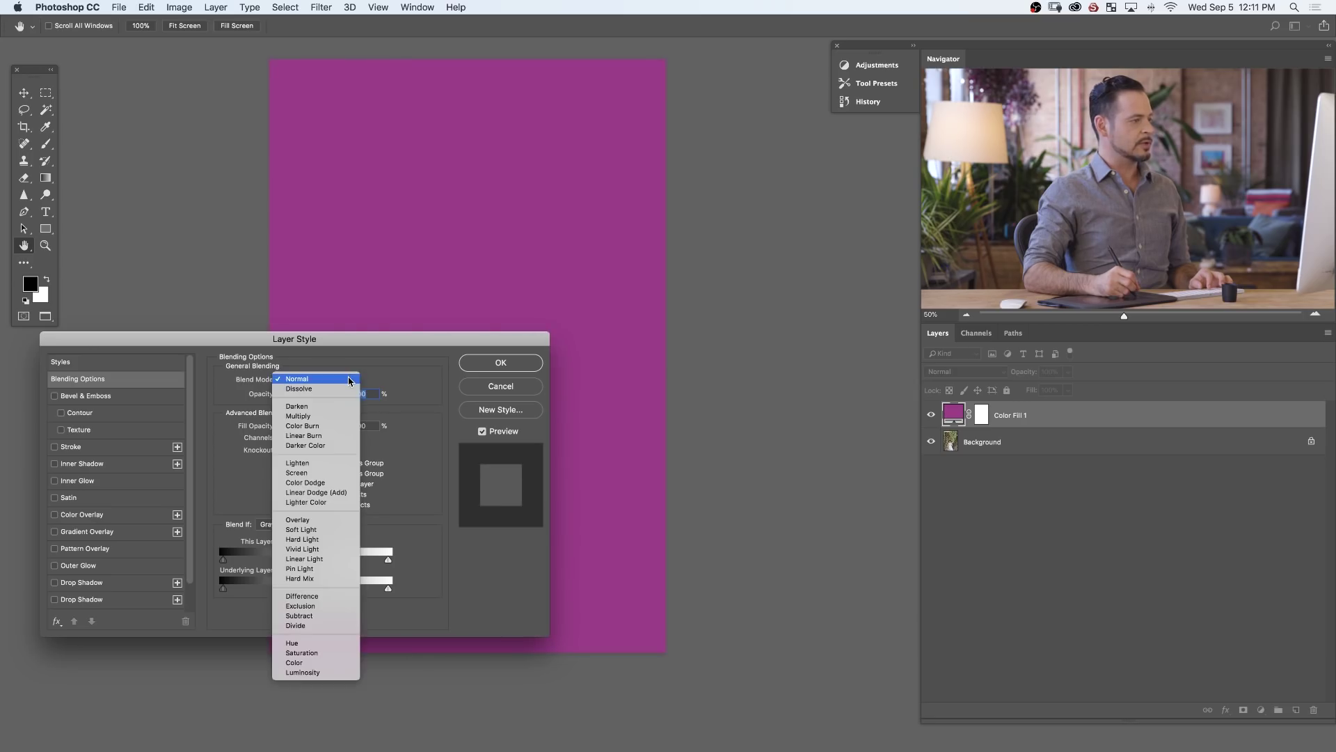
left_click(375, 369)
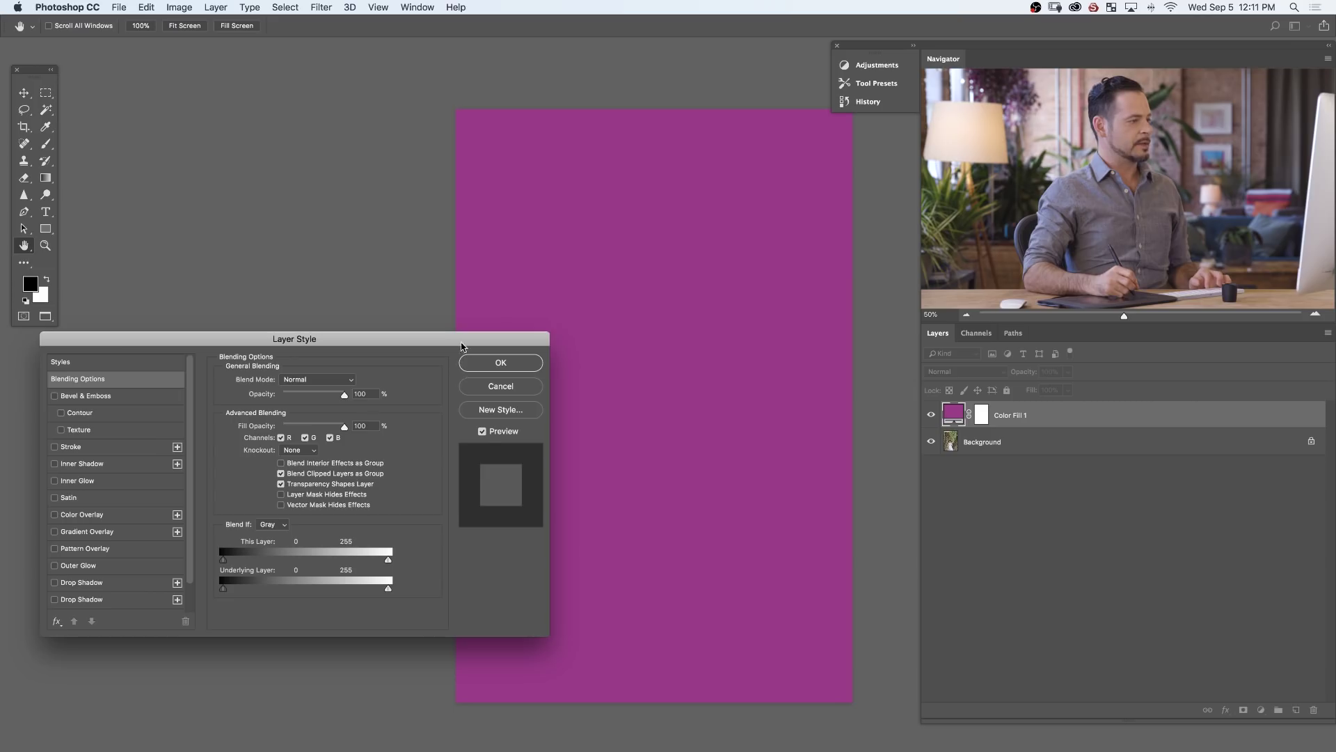
left_click_drag(462, 345, 444, 346)
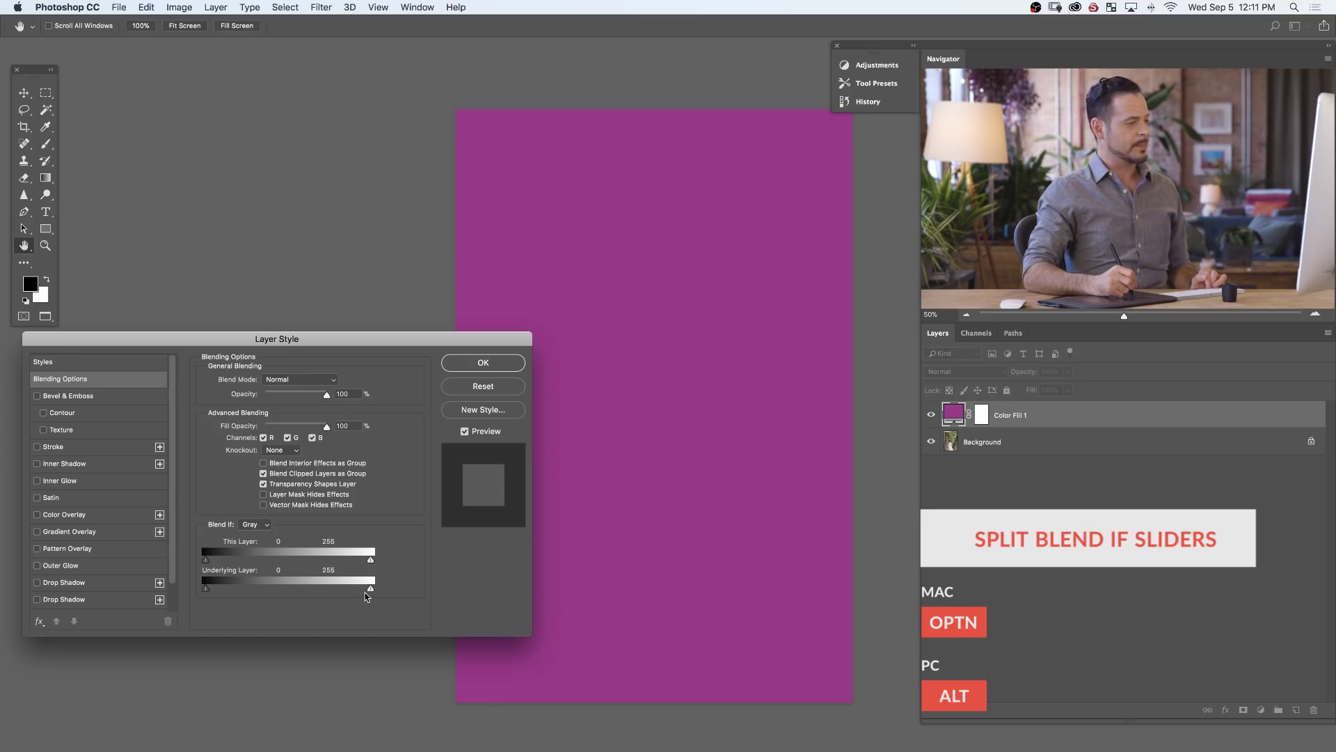
- Split the purple layer's Underlying Layer highlight slider in Blend If to 0 / 200 and apply the layer style
left_click_drag(361, 594, 305, 591)
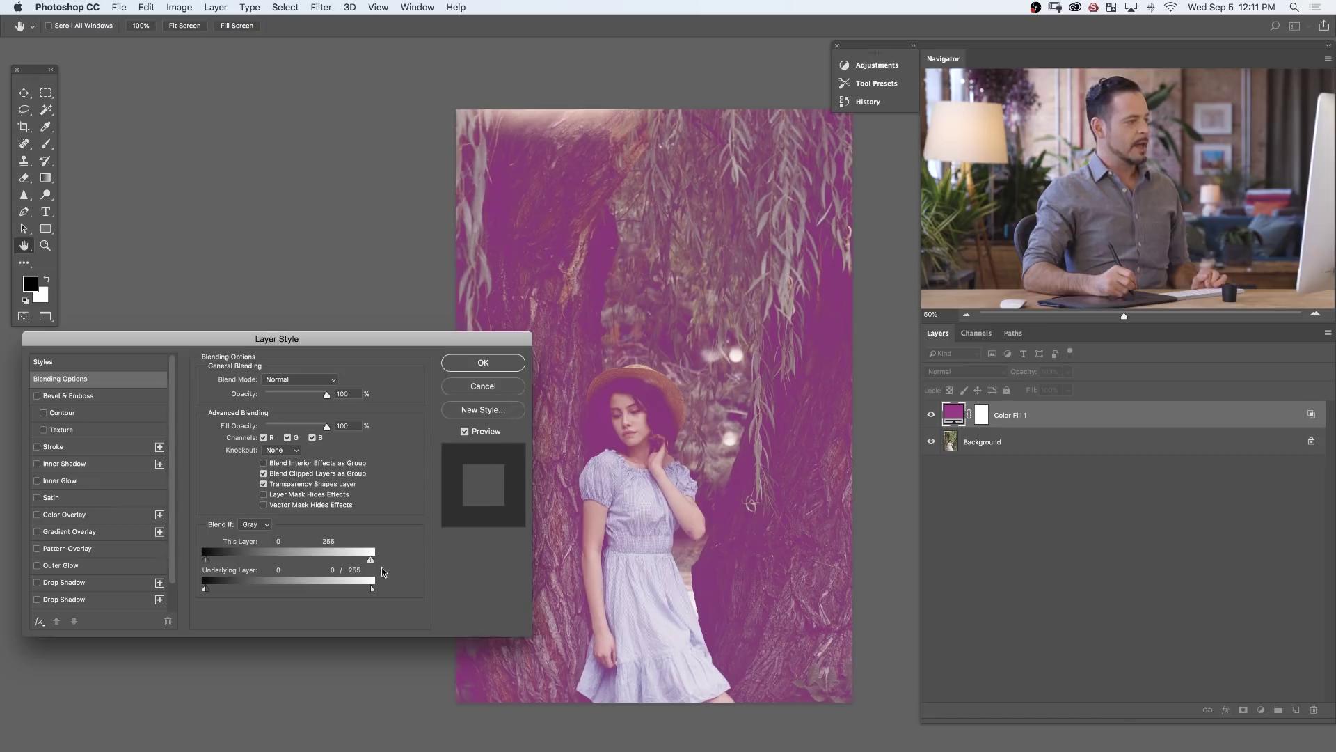
mouse_move(365, 594)
left_mouse_down()
mouse_move(291, 595)
mouse_move(376, 593)
mouse_move(346, 593)
left_mouse_up()
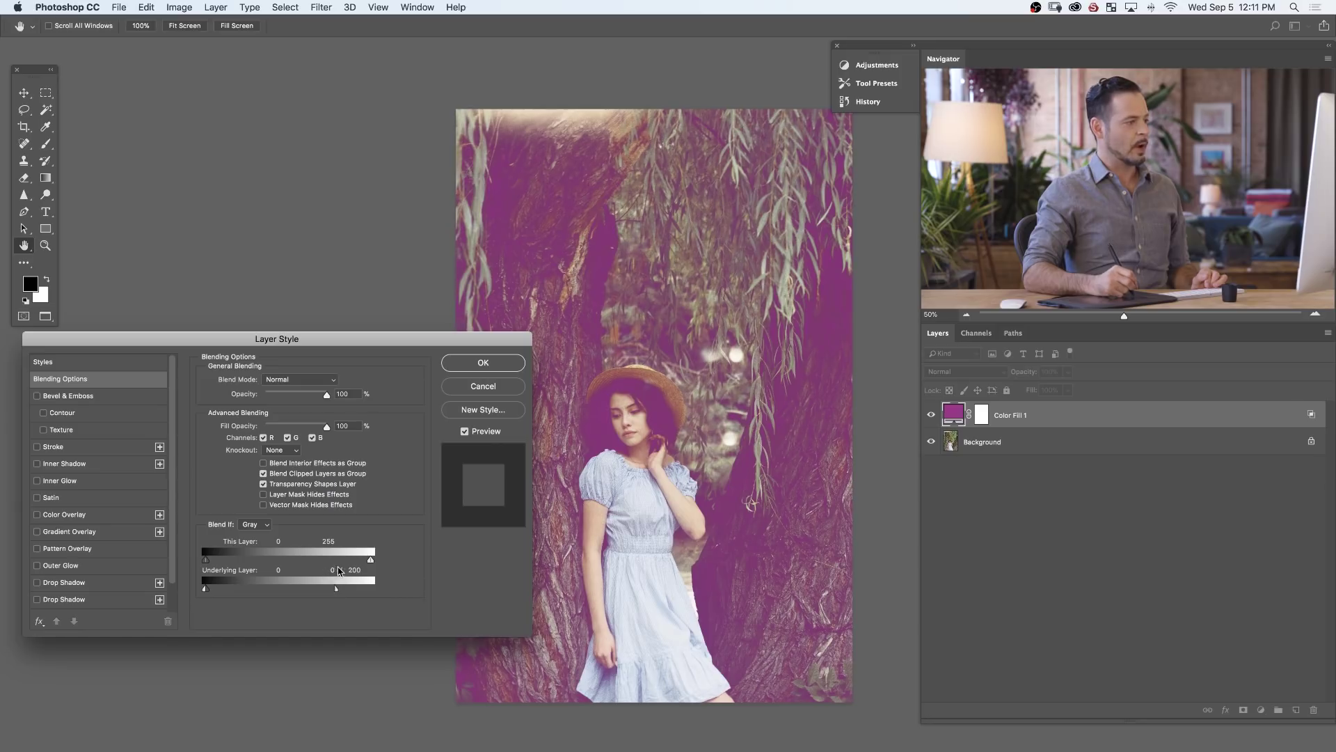
left_click(483, 363)
key("b")
scroll(696, 390, "right", 3)
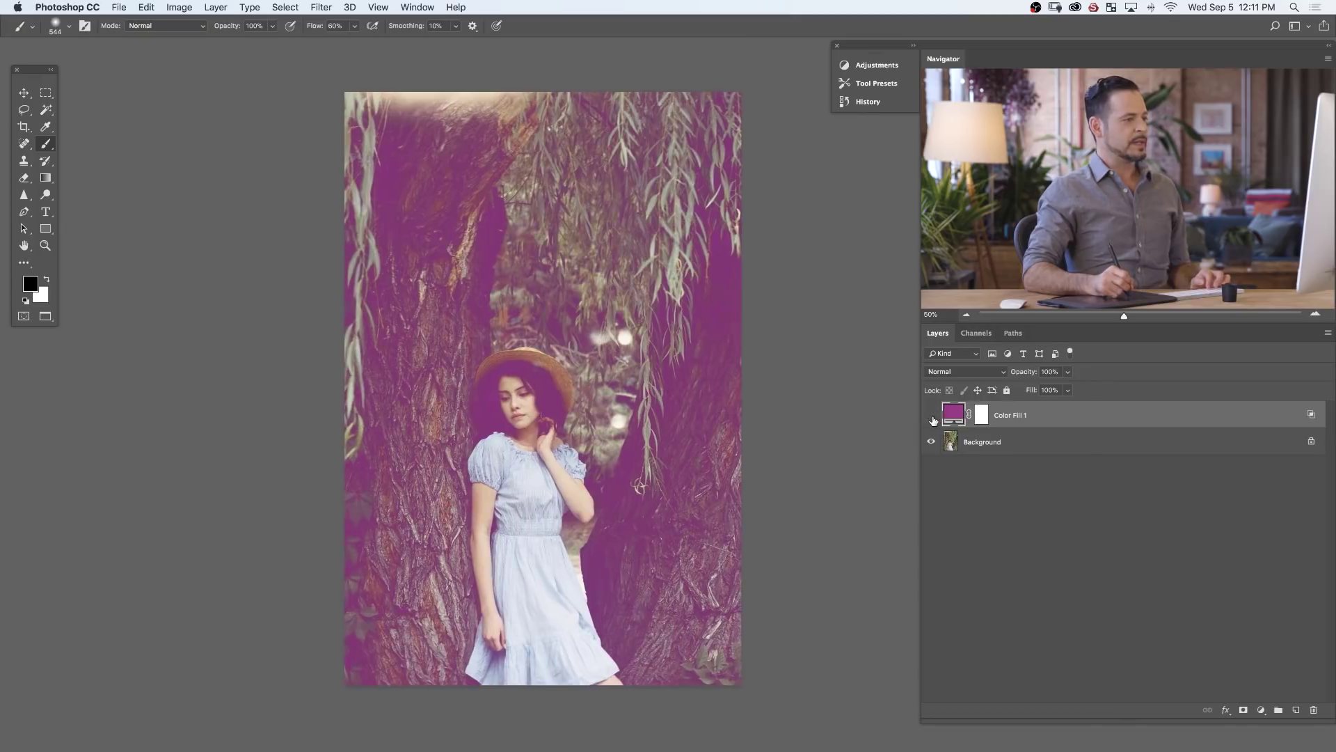
- Compare the photo with and without the purple fill, and leave that fill layer hidden
left_click(932, 416)
left_click(932, 416)
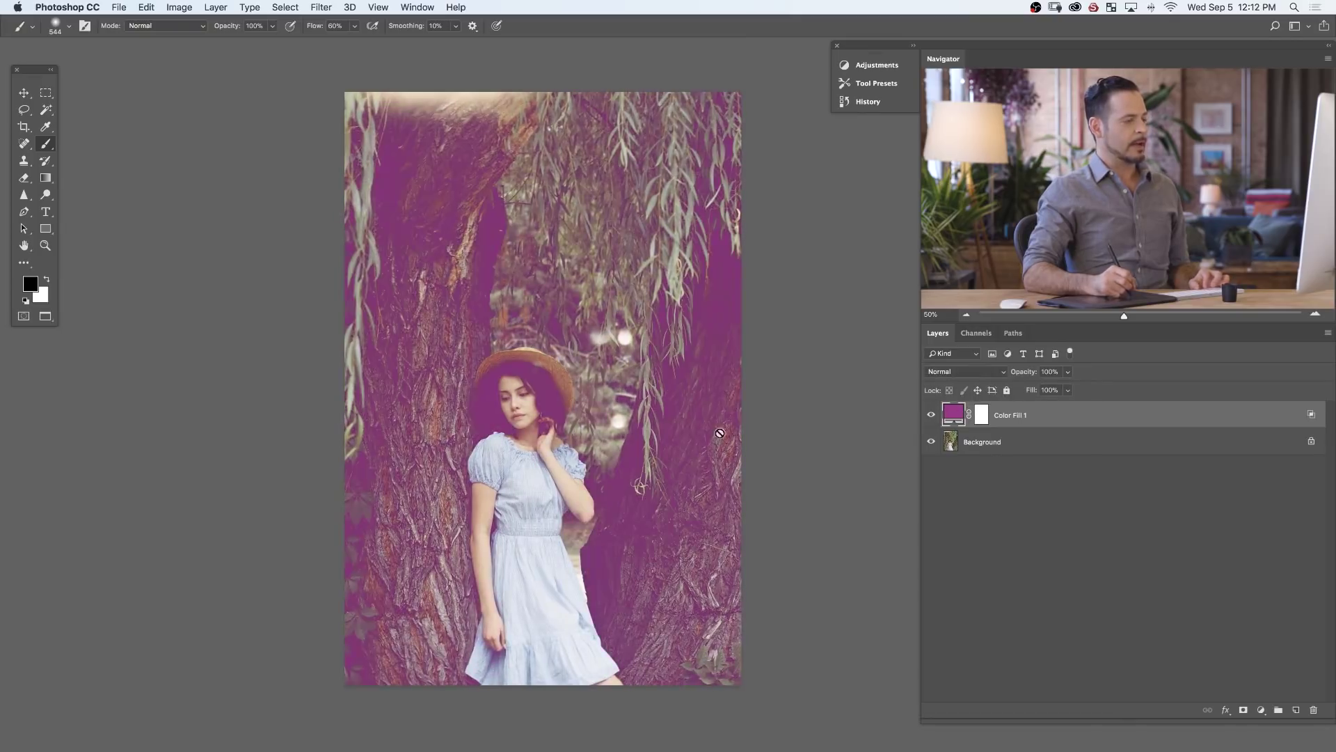
mouse_move(683, 459)
left_mouse_down()
mouse_move(654, 465)
mouse_move(669, 449)
left_mouse_up()
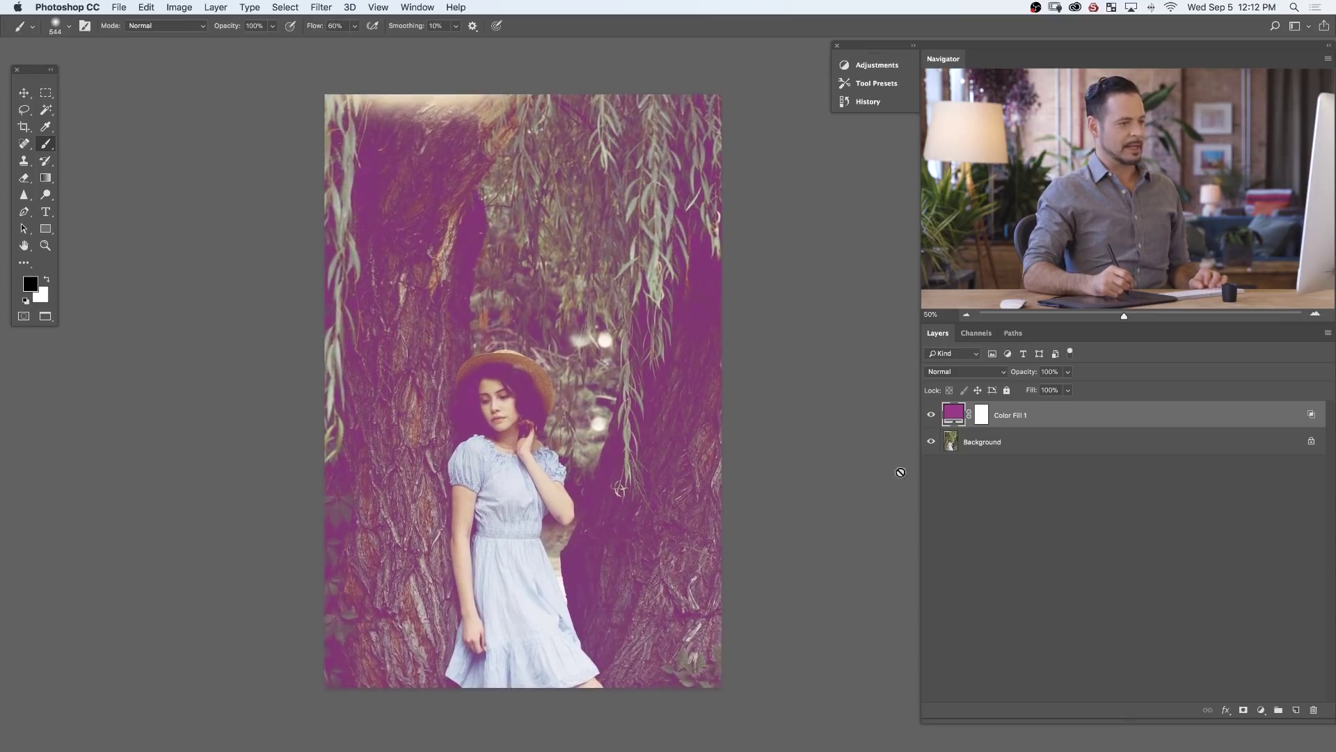
left_click(932, 416)
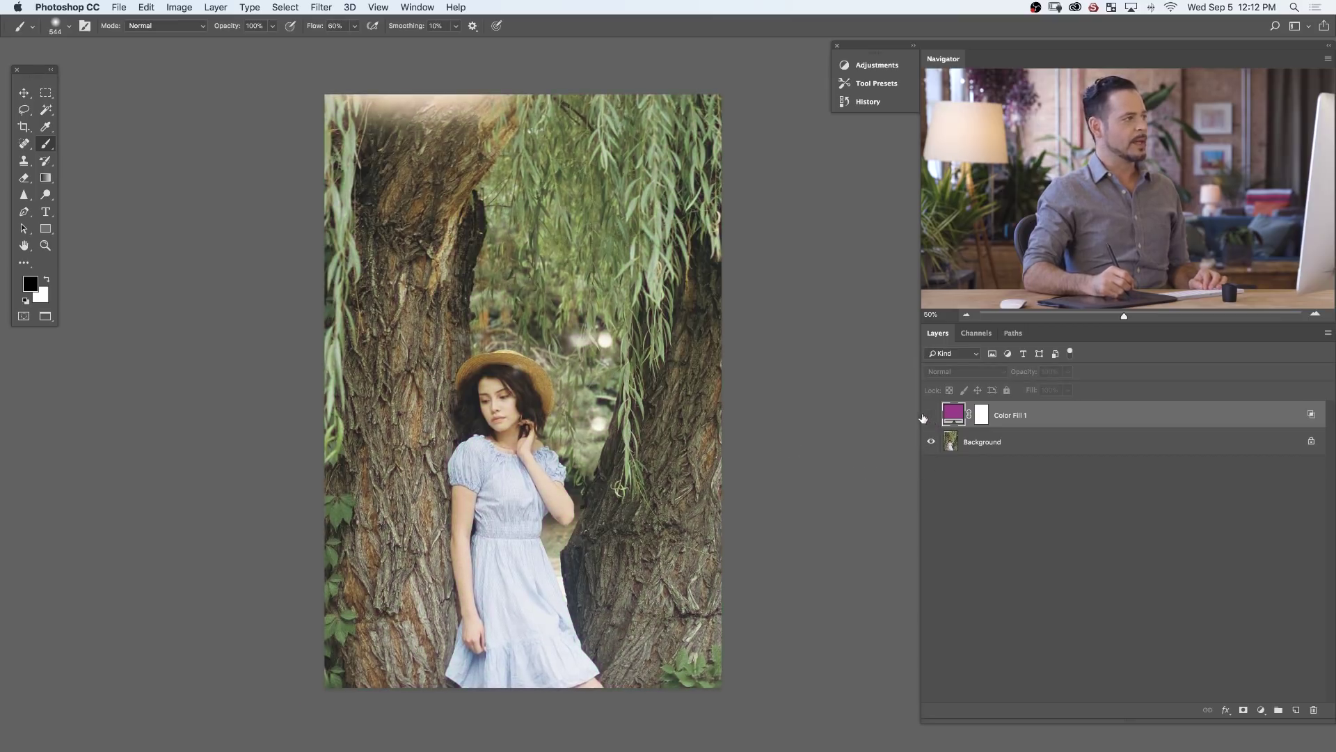
- Add a second Solid Color fill layer in bright green above the purple one
left_click(216, 7)
mouse_move(275, 169)
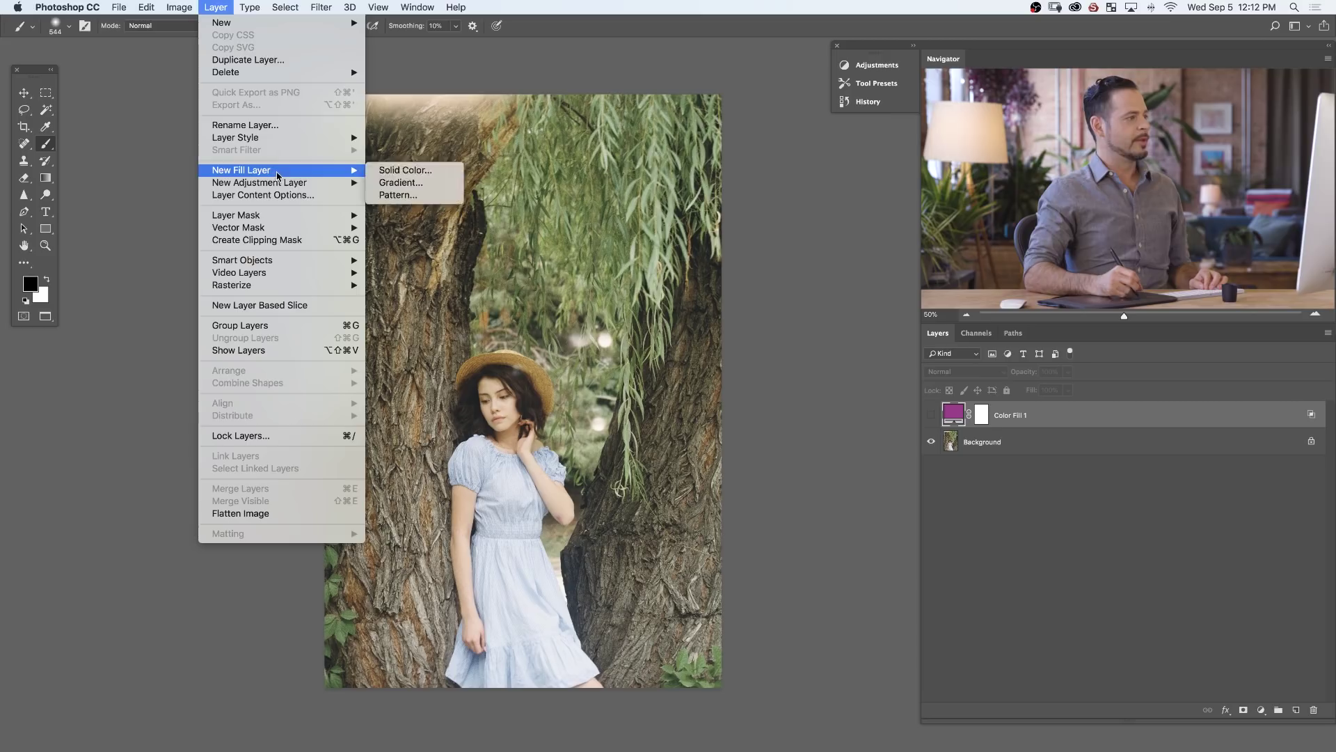
left_click(411, 171)
left_click(772, 342)
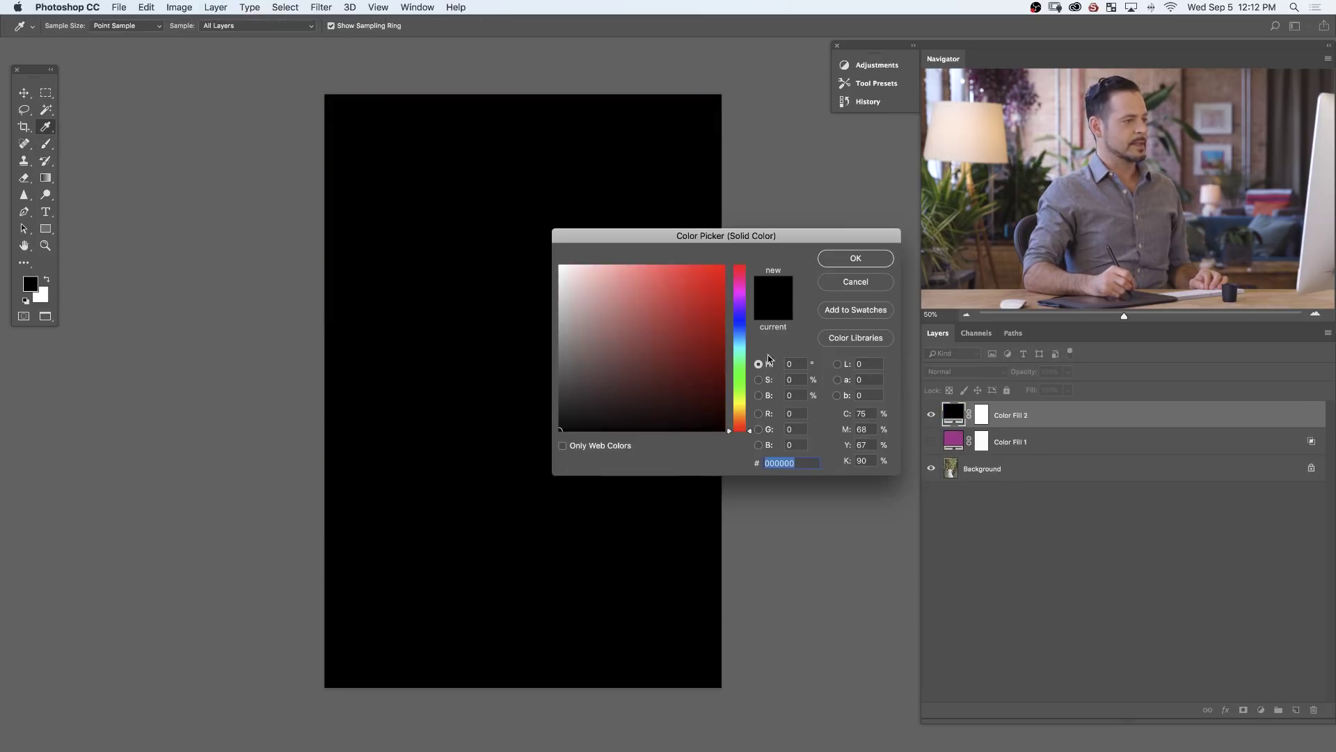
left_click(742, 268)
left_click_drag(739, 300, 742, 376)
left_click(673, 268)
left_click(863, 258)
key("b")
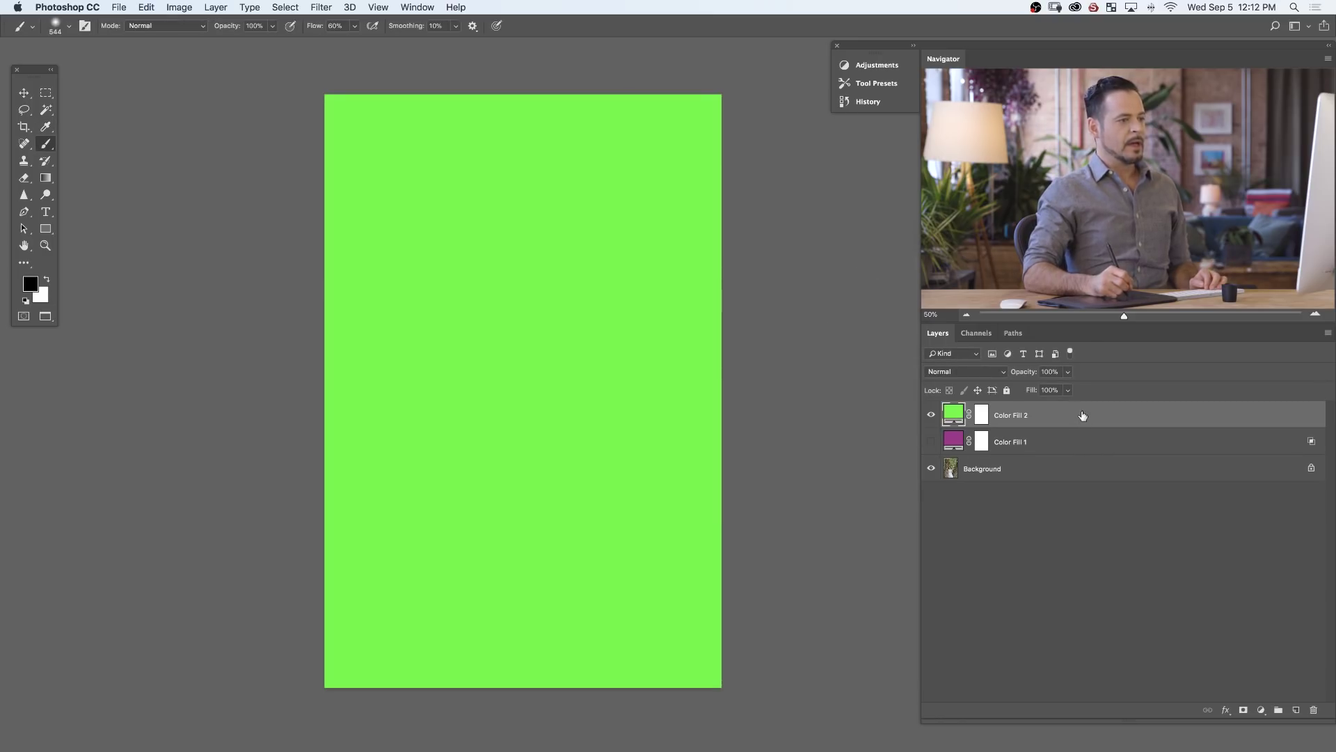
- Compare the green and purple fill layers by showing each one alone over the photo
left_click(930, 418)
left_click(932, 442)
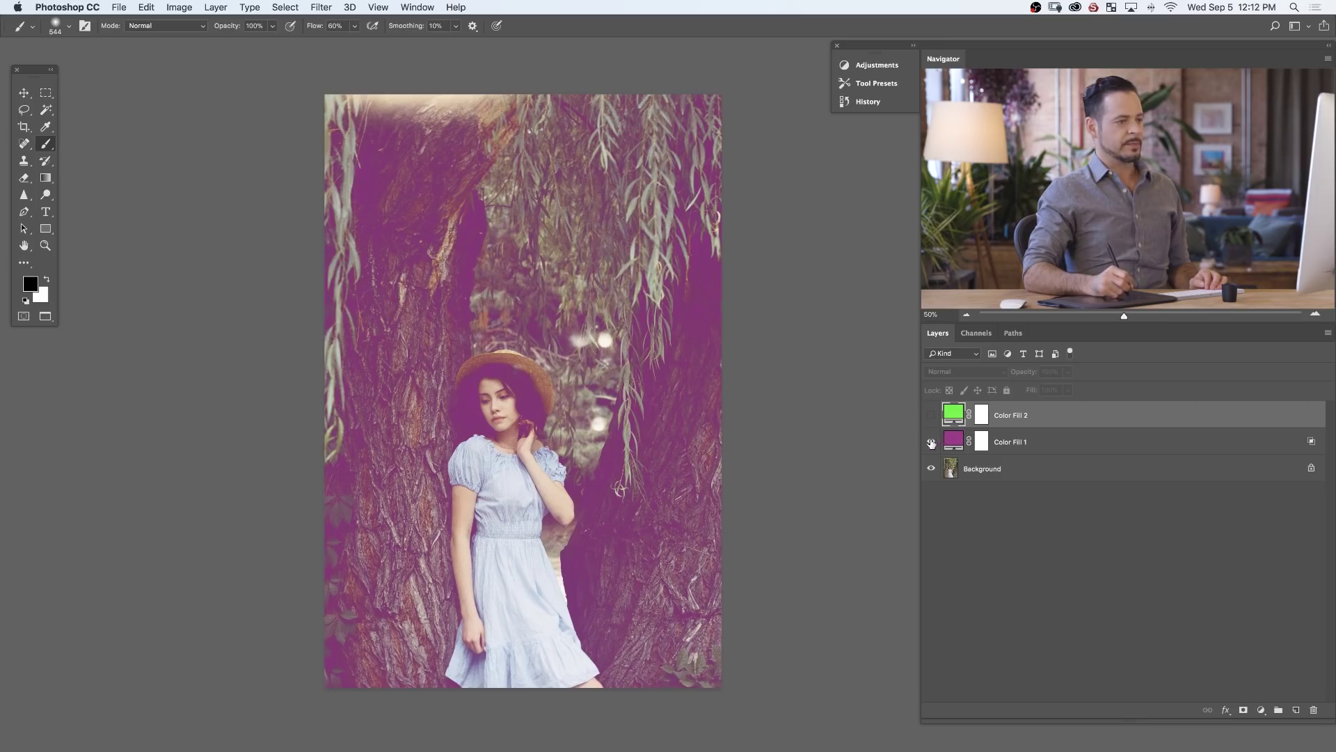
left_click(932, 443)
left_click(931, 415)
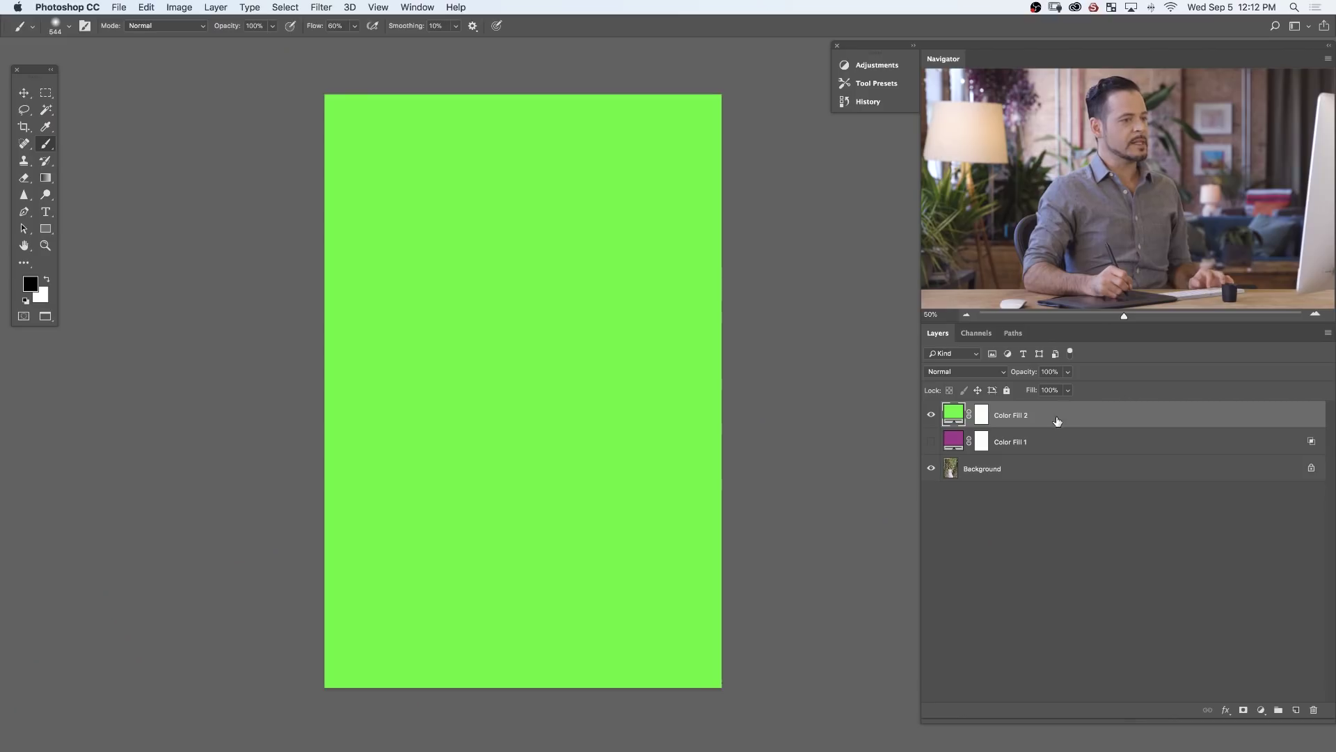
- Split the green layer's Underlying Layer shadow slider in Blend If to 87 / 255 and apply the layer style
double_click(1055, 418)
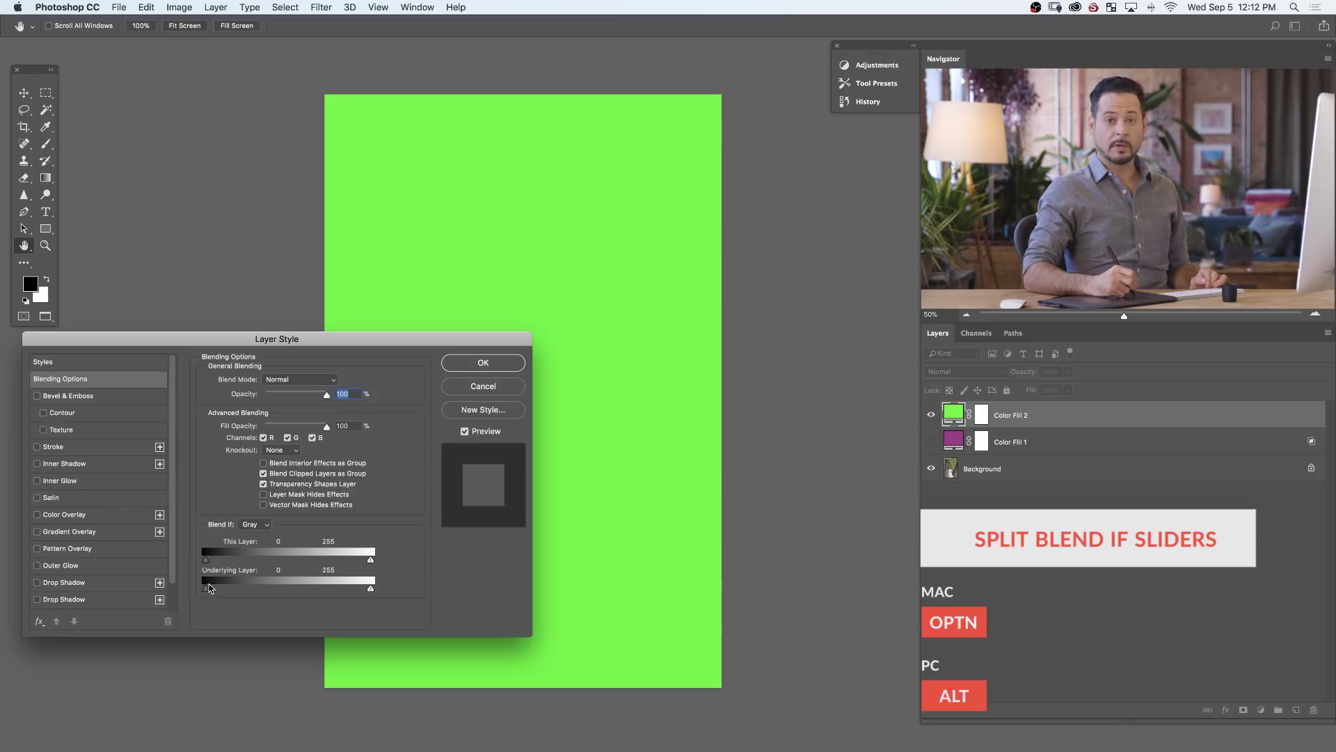
key("alt")
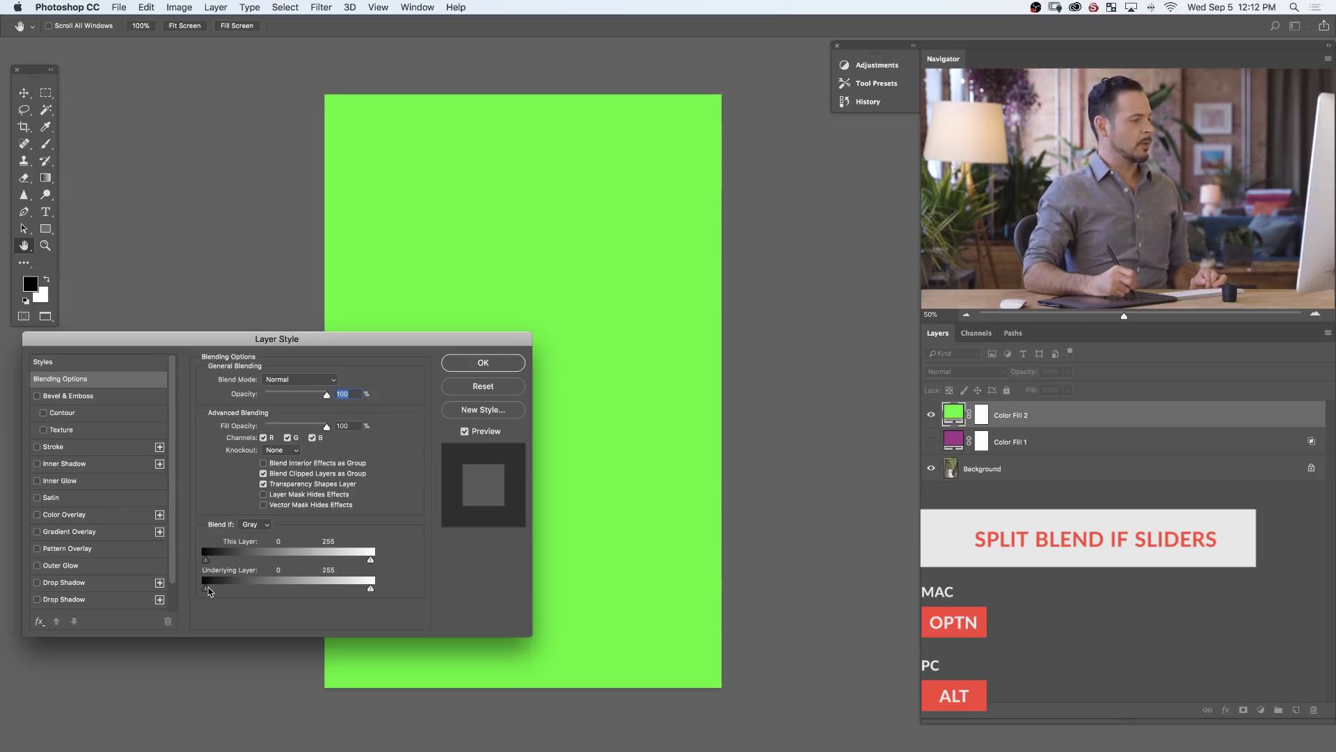
left_click_drag(213, 592, 369, 585)
left_click_drag(209, 592, 274, 588)
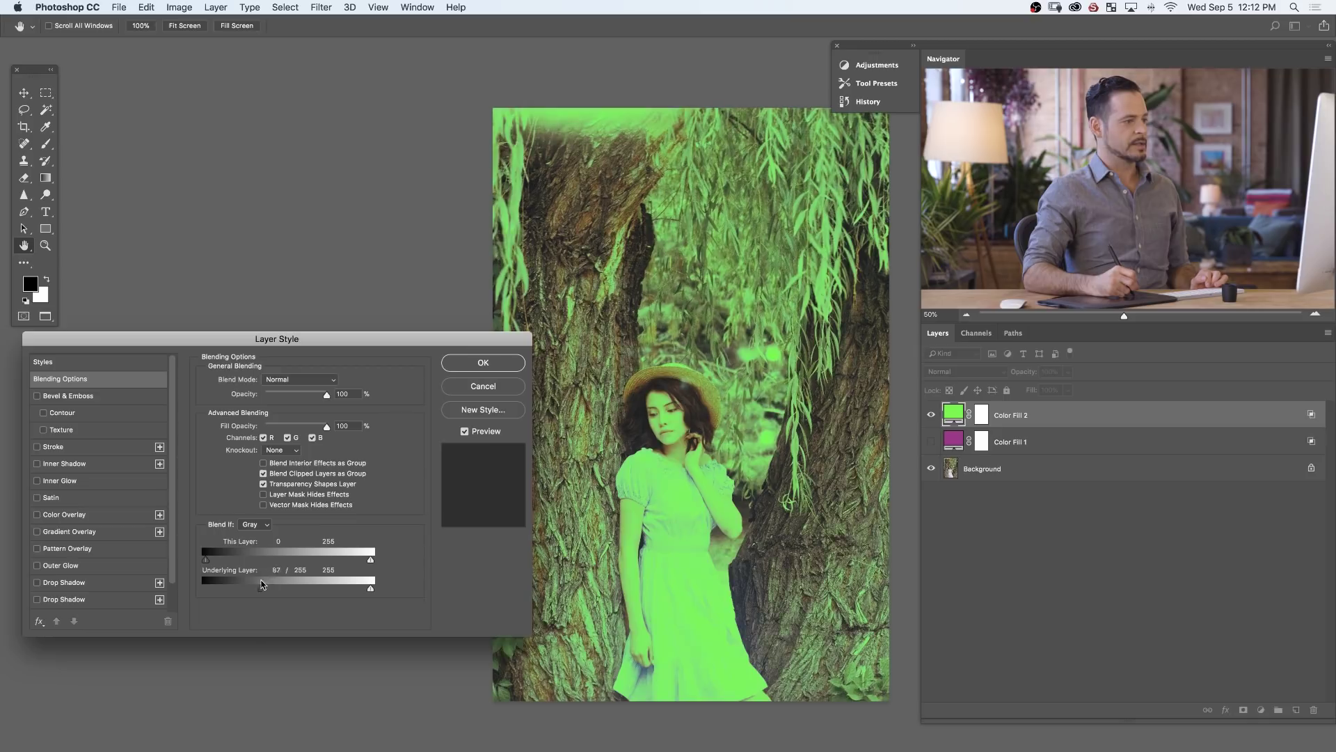
left_click(483, 362)
- Paint black on the green fill layer's mask over the woman's face, arms and hands to clear the tint from her skin
left_click_drag(852, 455, 812, 399)
left_click(981, 415)
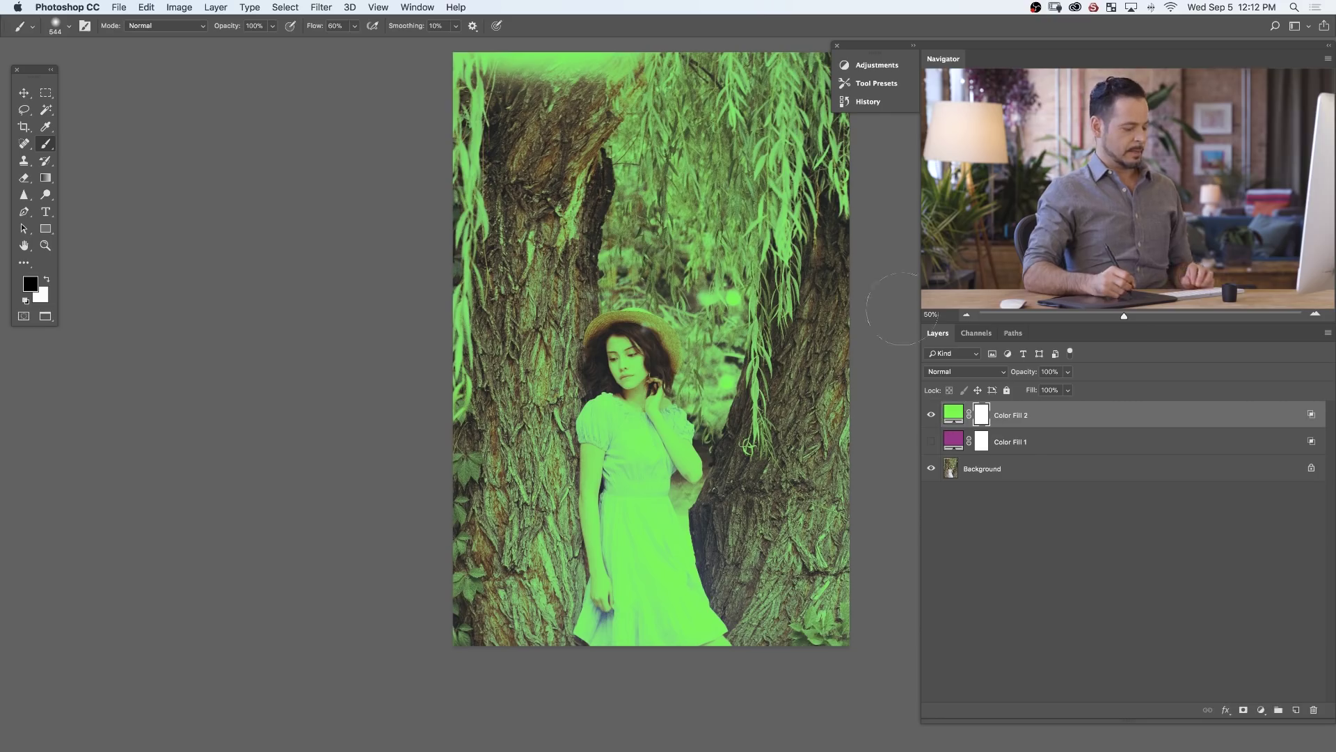
key("bracketleft")
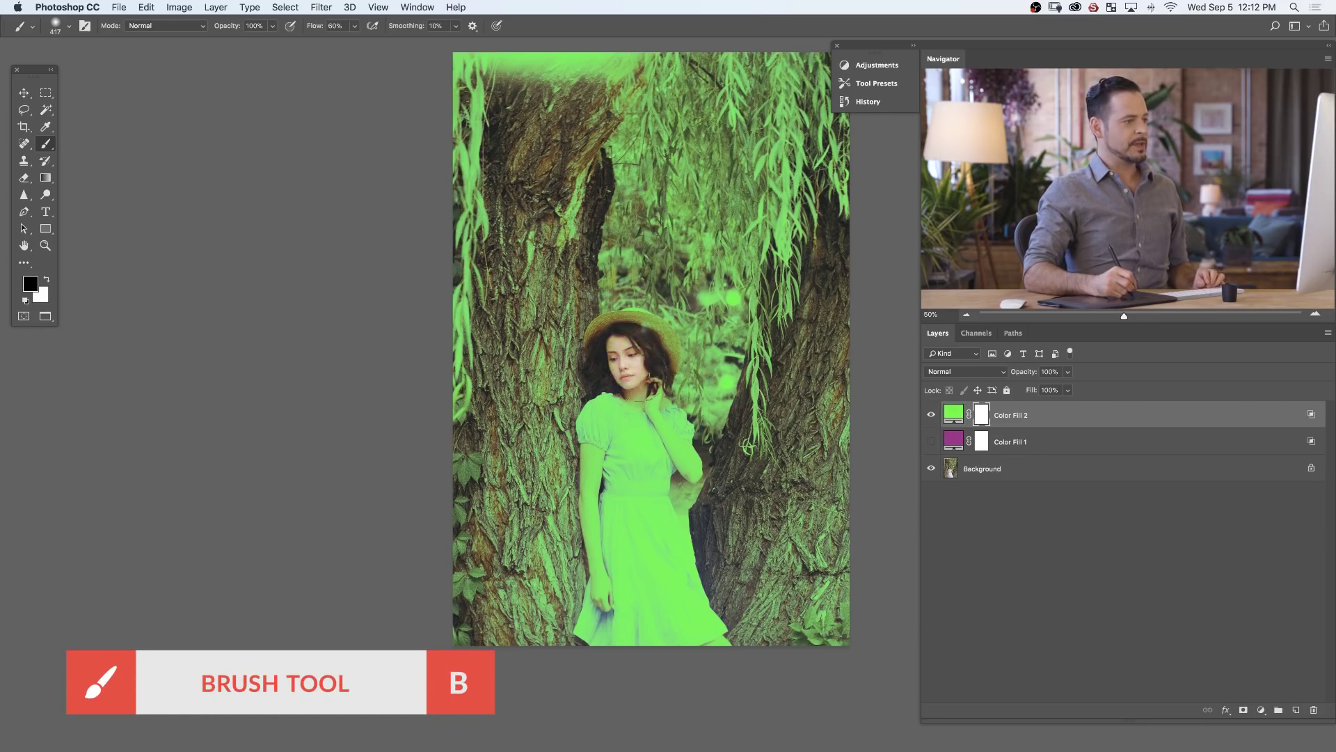
left_click_drag(600, 484, 593, 473)
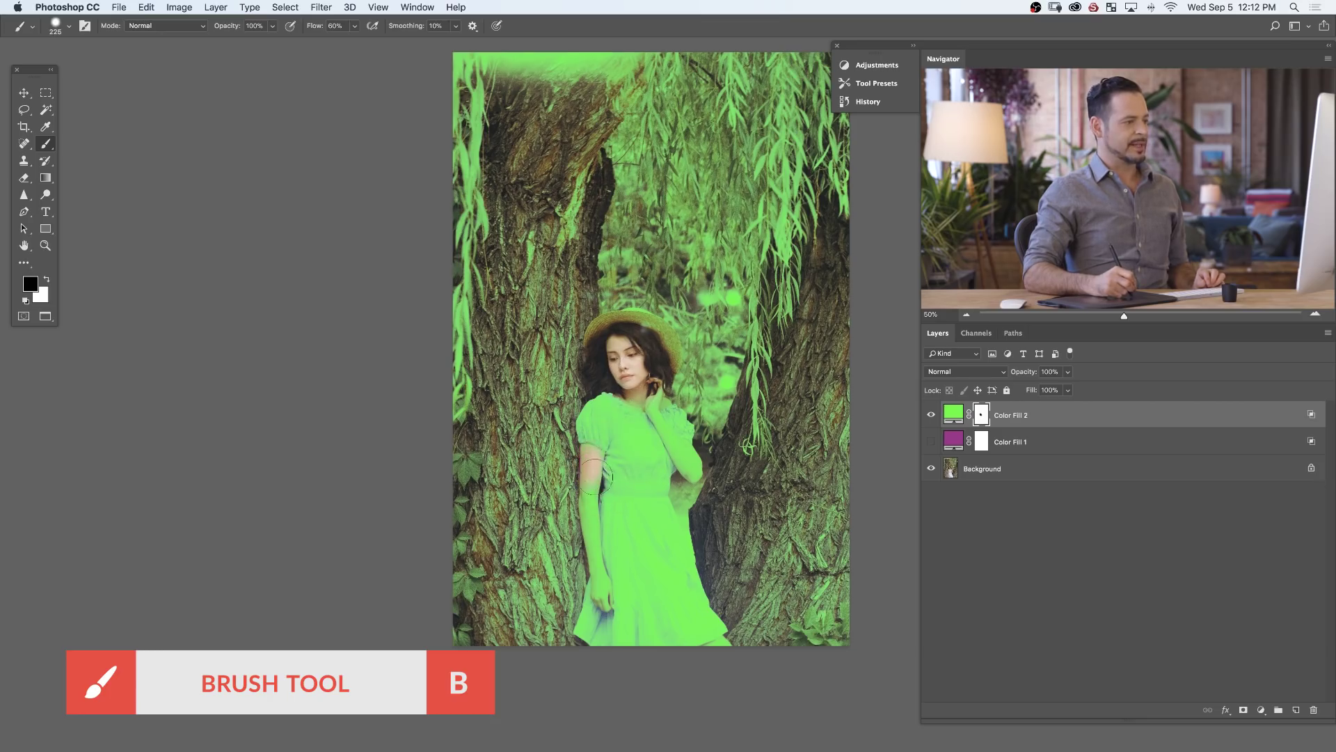
left_click_drag(595, 456, 593, 506)
left_click_drag(592, 555, 597, 550)
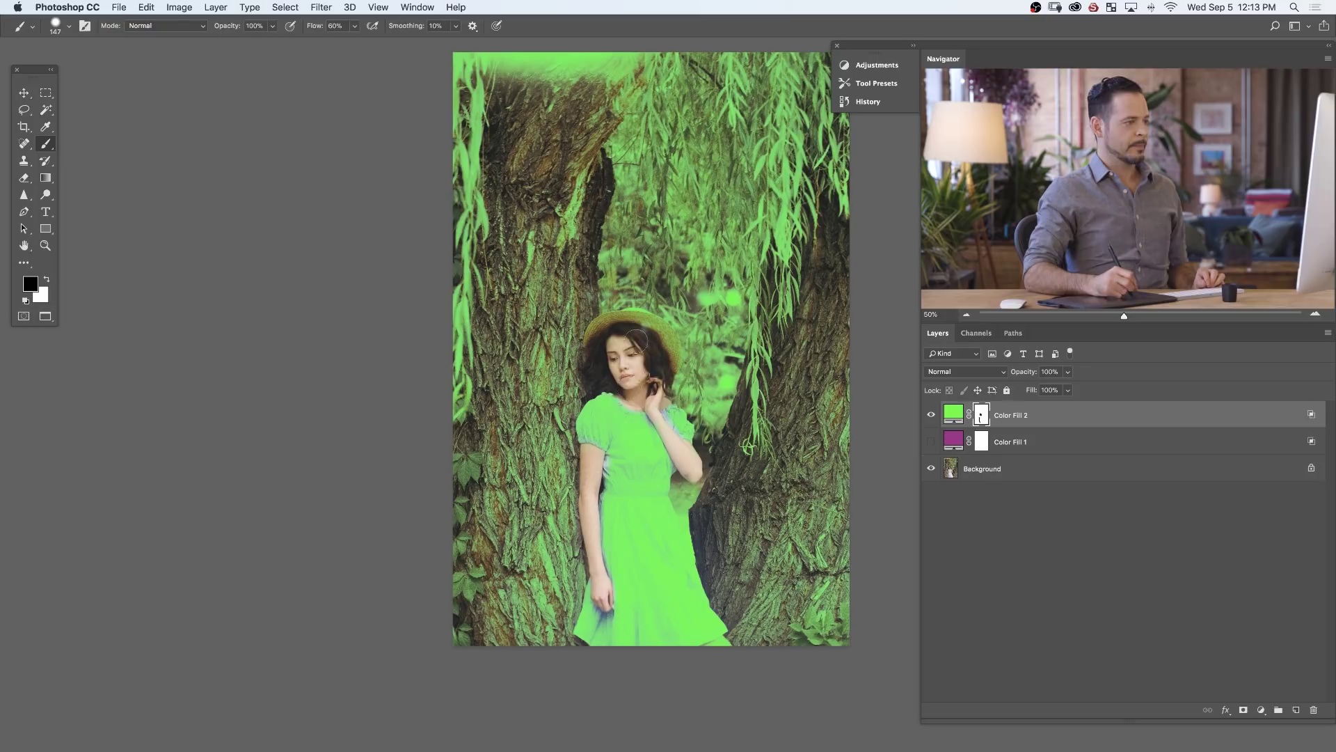
- Compare the purple fill alone, the untouched photo and the masked green fill by switching layer visibility, ending with only the green fill shown
scroll(865, 477, "right", 3)
left_click(931, 415)
left_click(930, 442)
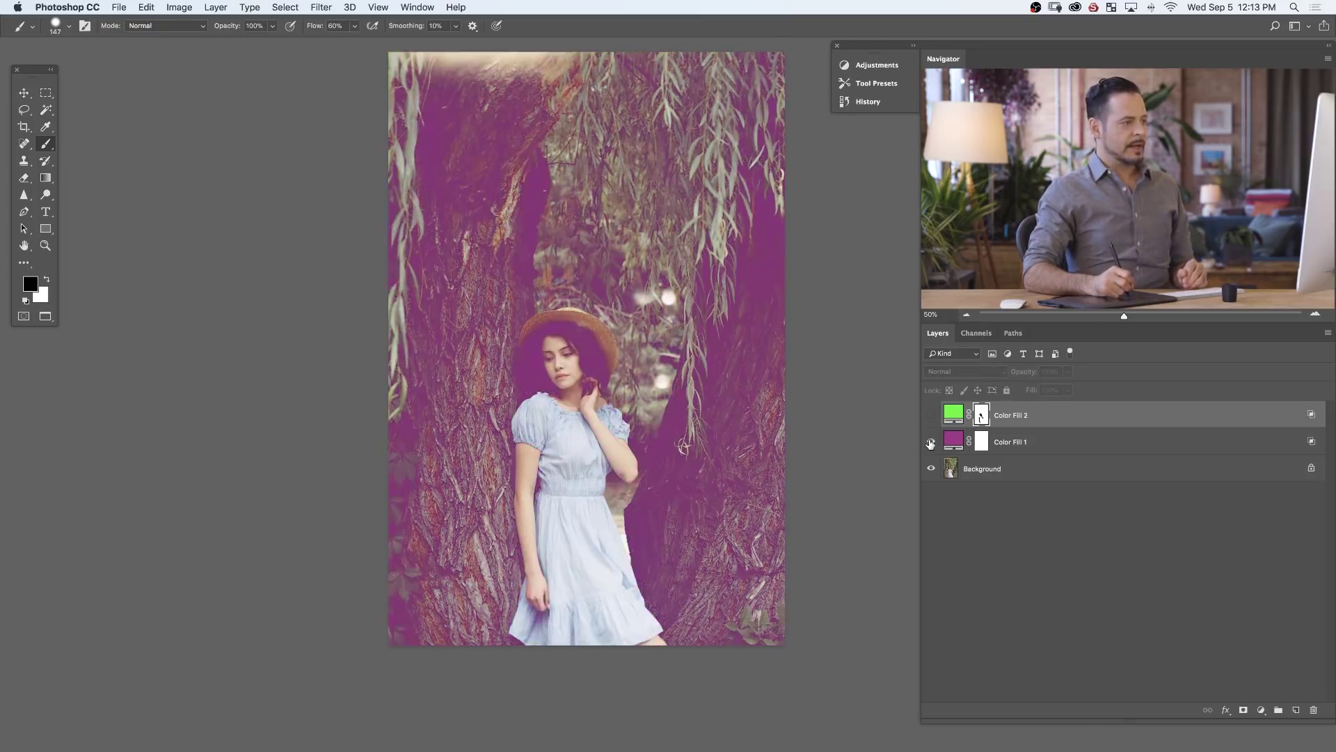
left_click(931, 442)
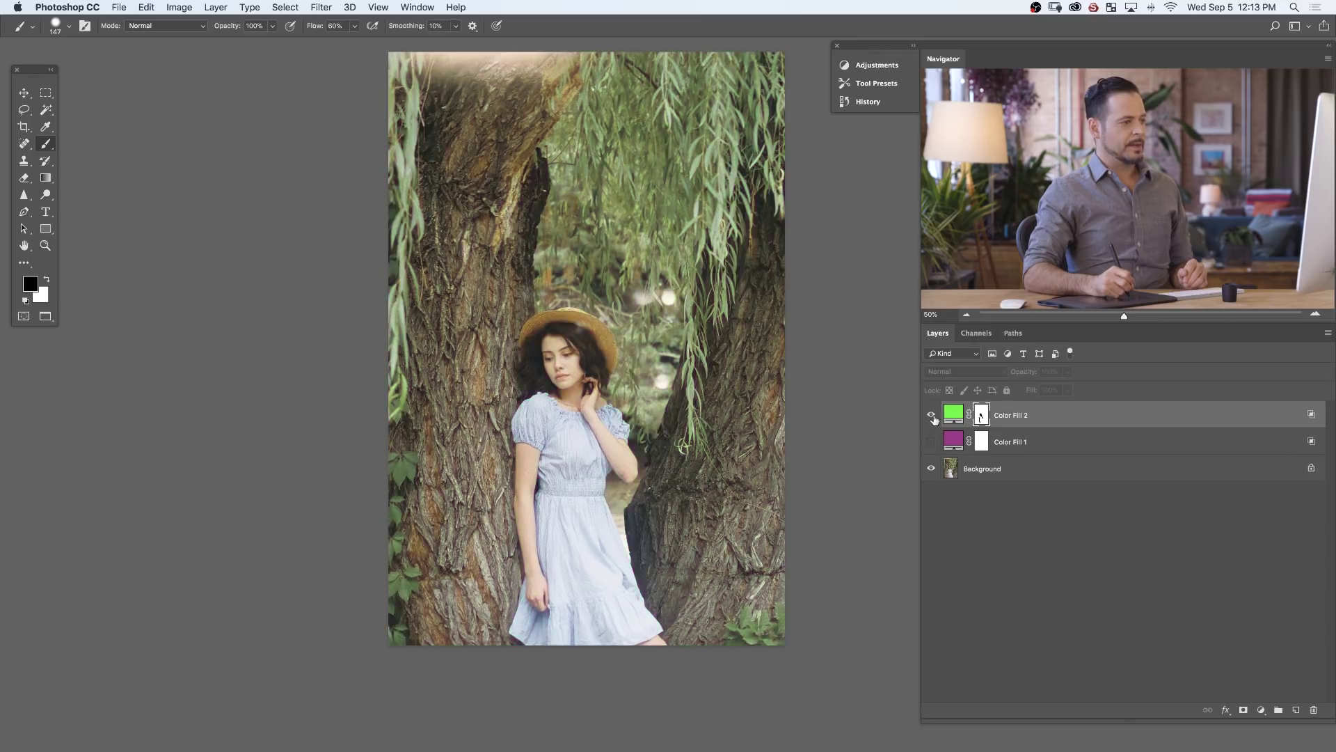
left_click(931, 415)
scroll(764, 472, "right", 2)
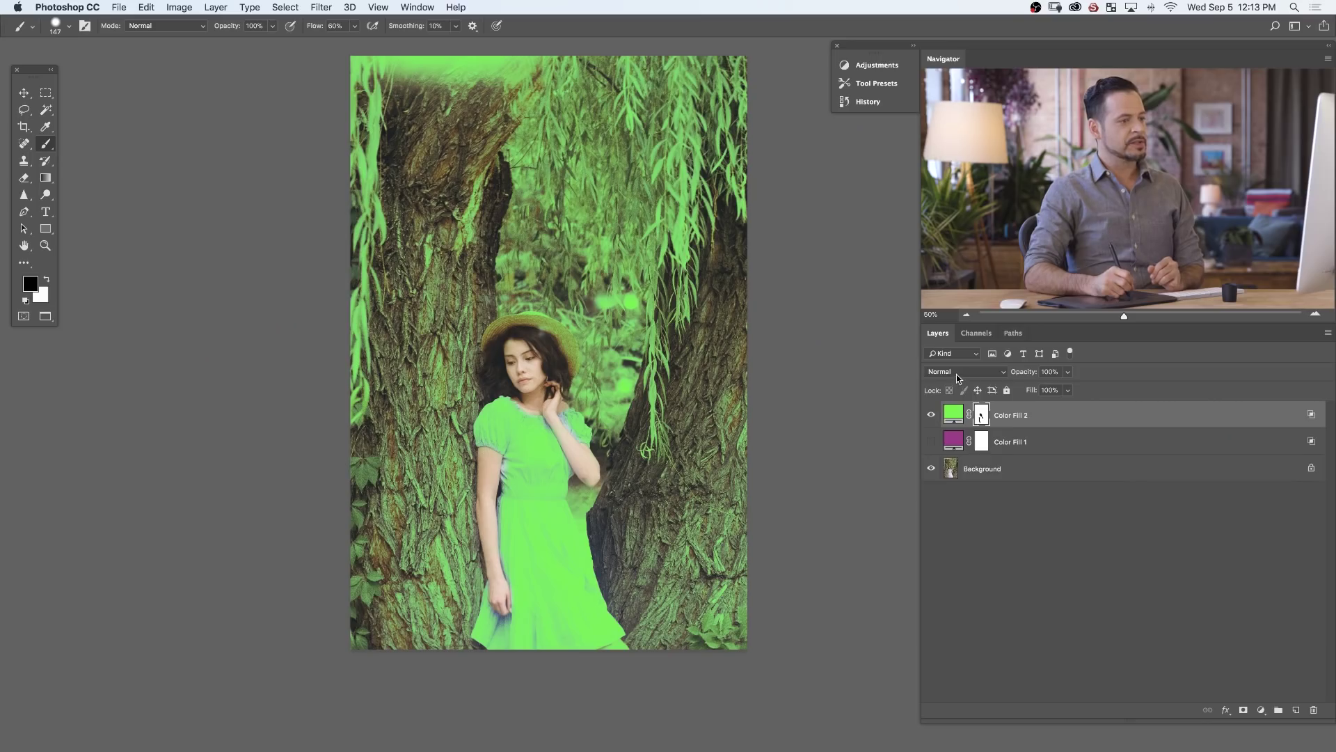
- Set the green fill layer's blend mode to Soft Light and compare the photo with and without it, leaving it hidden
left_click(959, 373)
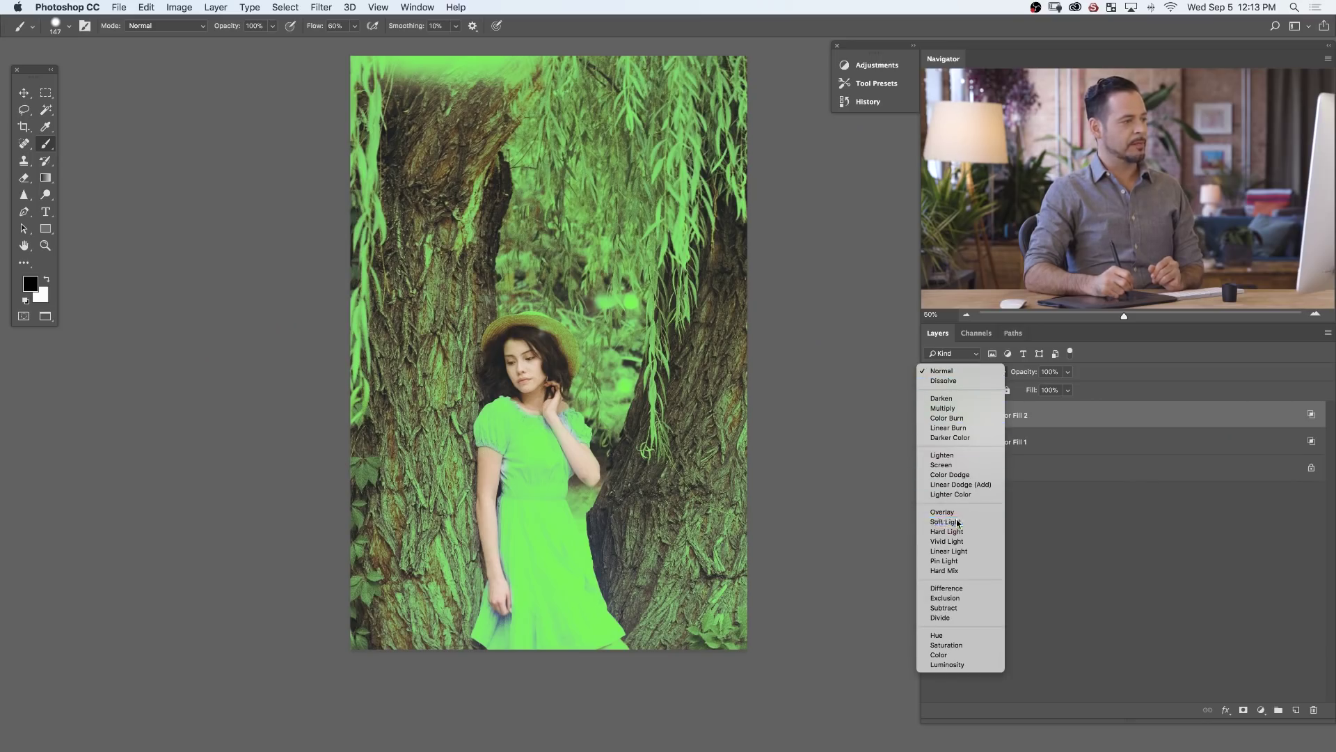
left_click(957, 522)
left_click(932, 415)
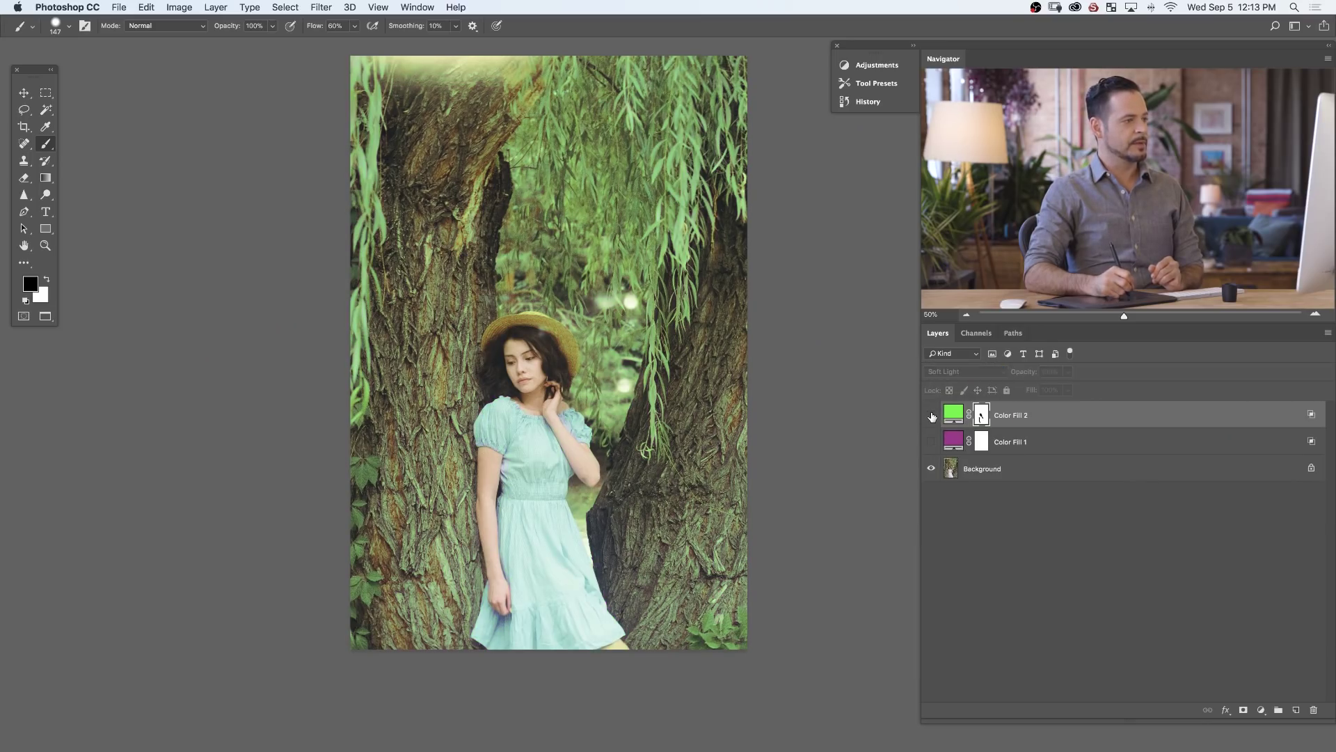
left_click(932, 415)
left_click(932, 414)
left_click(932, 415)
left_click(932, 415)
- Show the purple fill layer and set its blend mode to Soft Light
left_click(931, 442)
left_click(1027, 446)
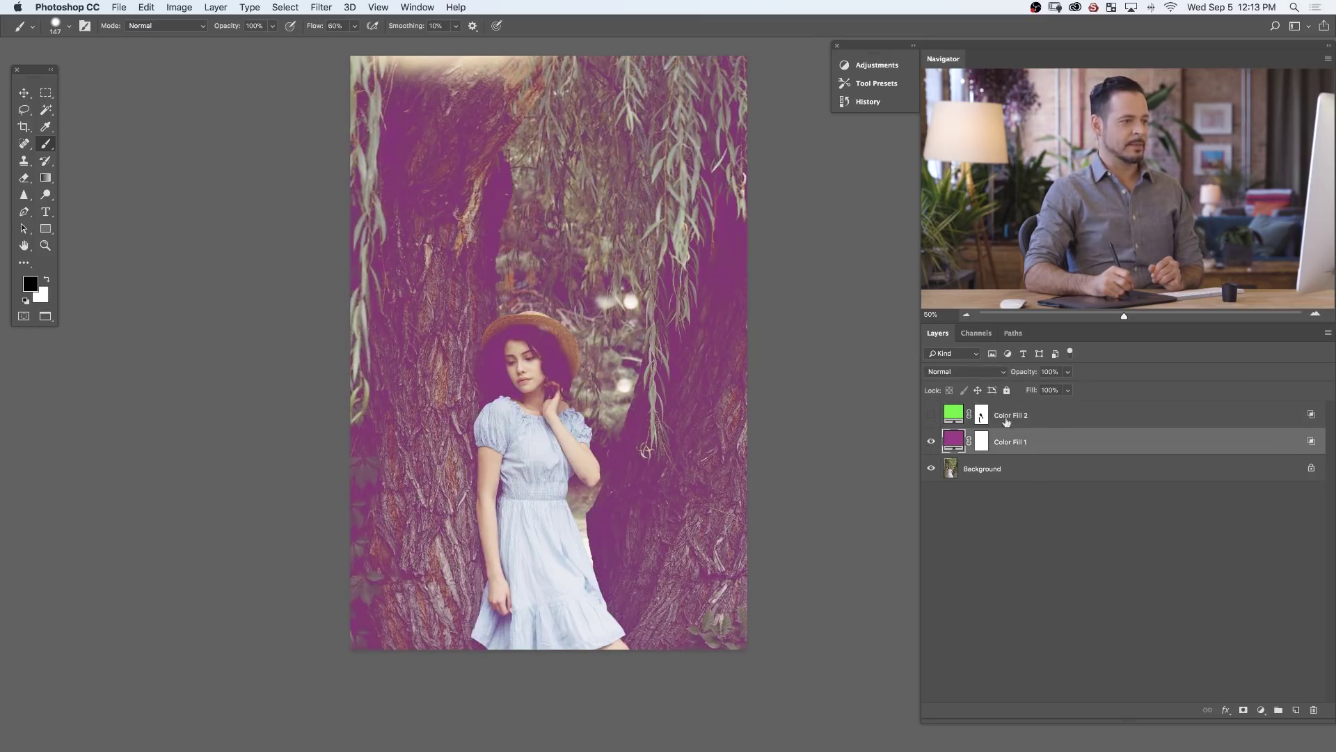
left_click(958, 376)
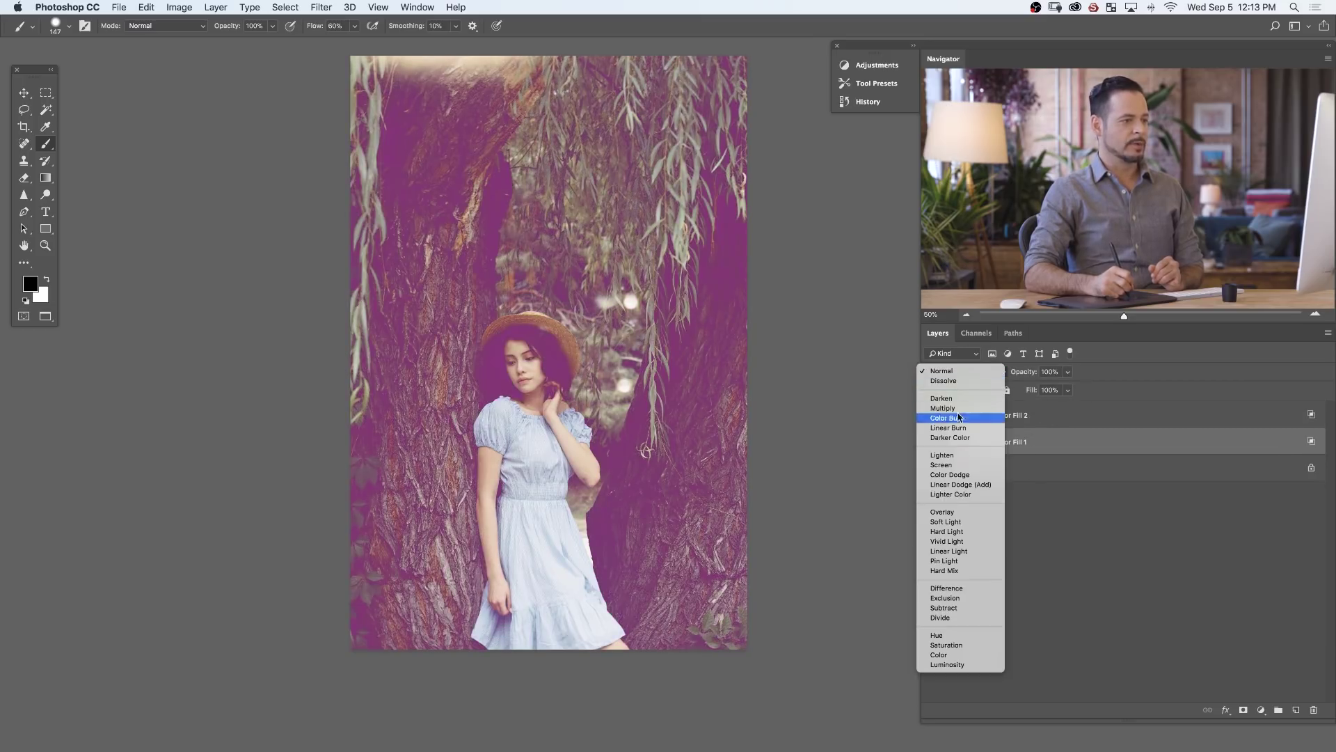
left_click(957, 520)
- Compare the photo with and without the purple and green fills, leaving both fill layers visible
left_click(932, 442)
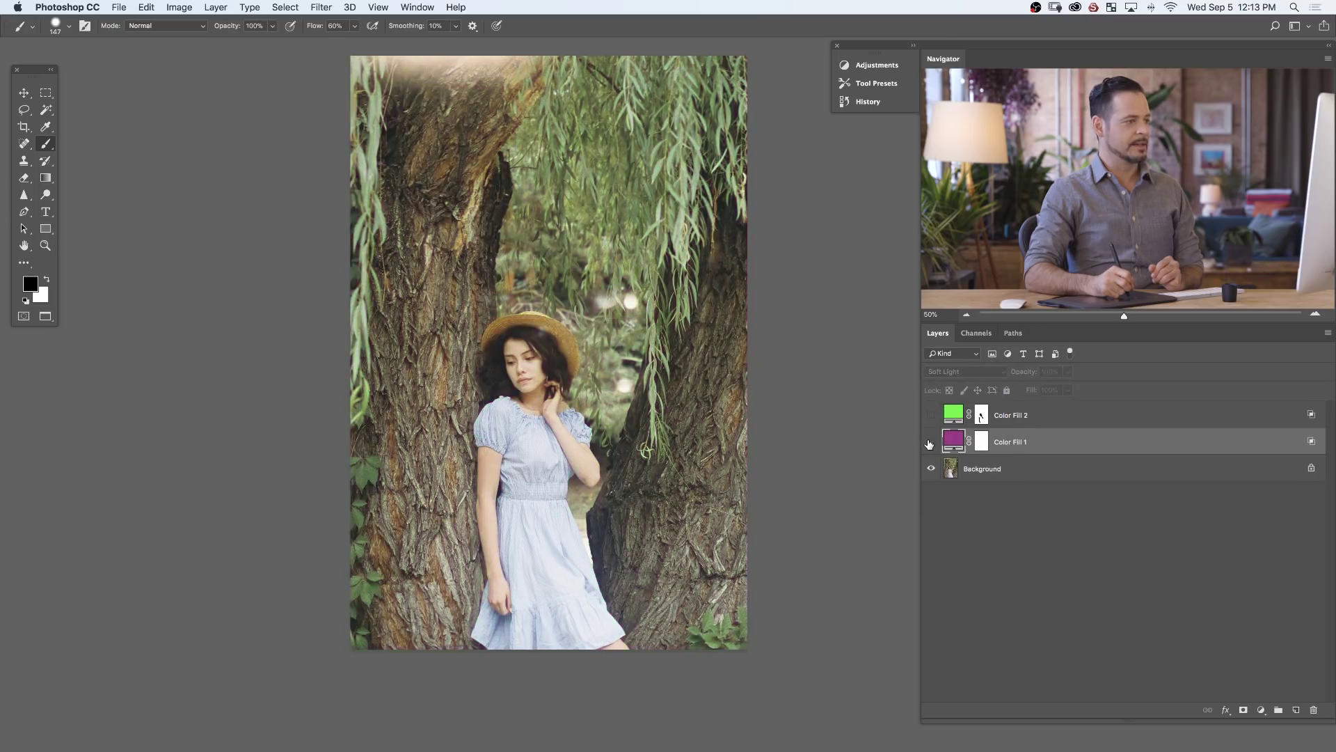
left_click(929, 443)
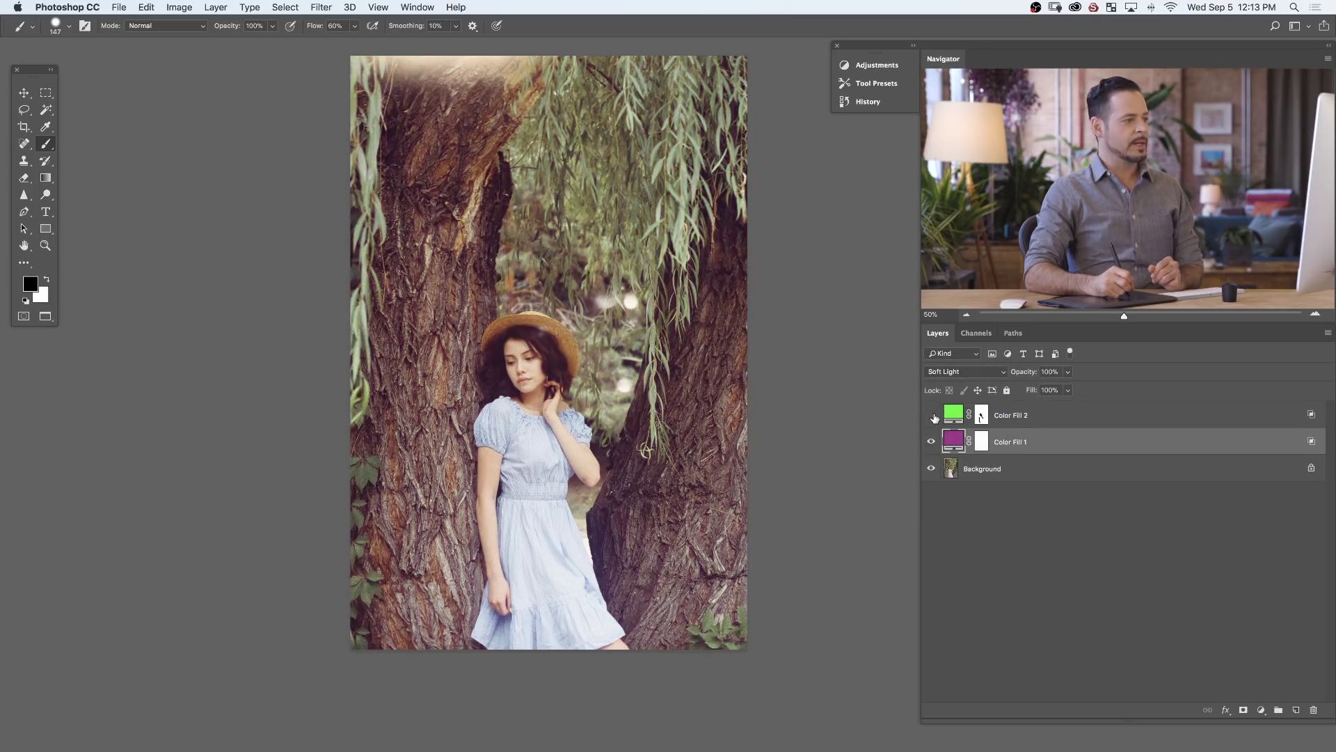
left_click_drag(686, 487, 716, 486)
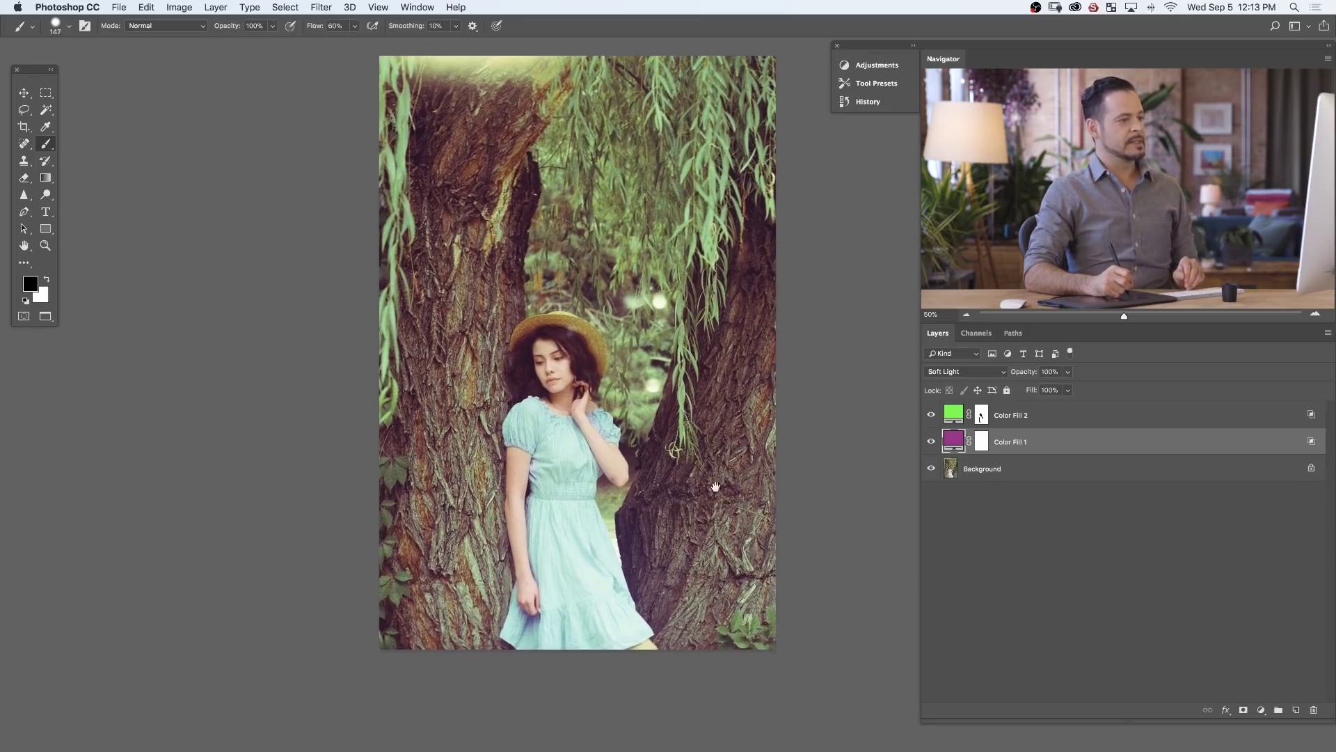
left_click(932, 441)
left_click(930, 417)
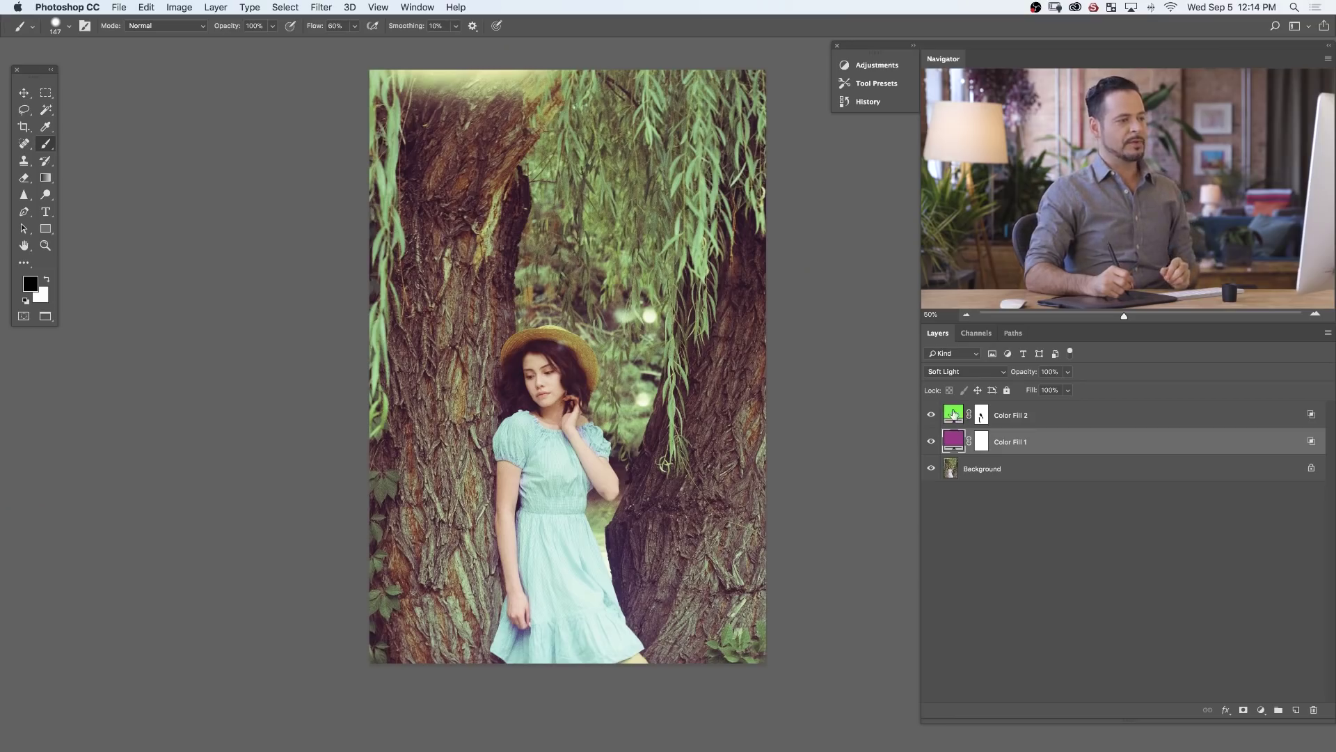
- Try blue and yellow hues on the green fill layer and settle on the muted yellow-green color 8ed33d
double_click(960, 417)
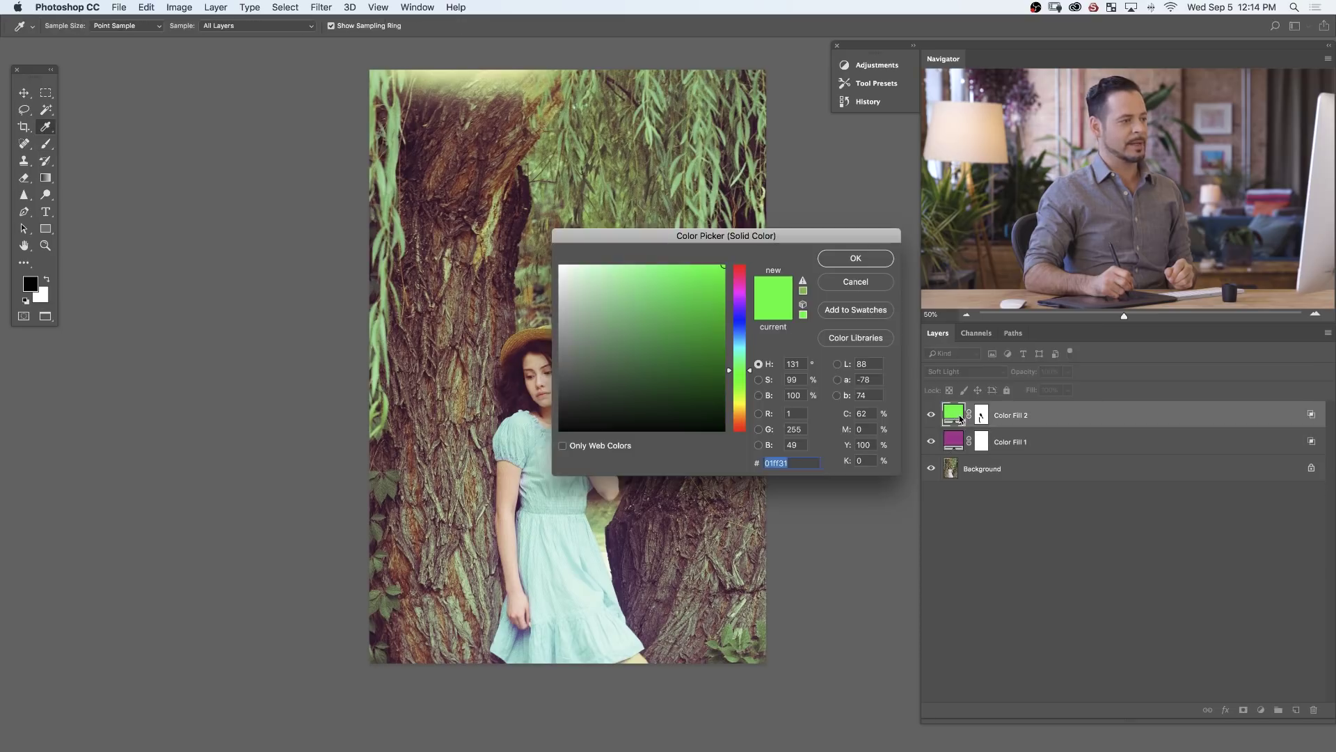
left_click_drag(799, 241, 348, 113)
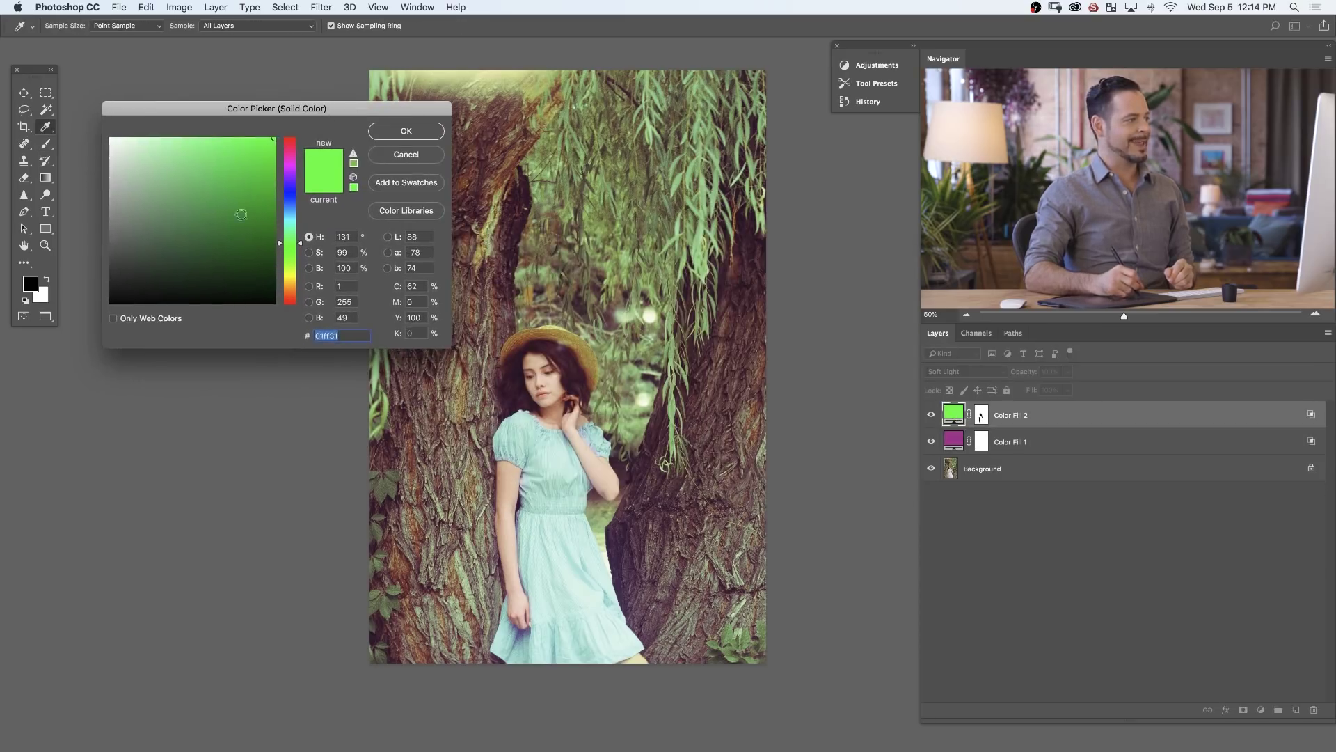
mouse_move(254, 206)
left_mouse_down()
mouse_move(265, 242)
mouse_move(282, 201)
left_mouse_up()
left_click_drag(294, 250, 301, 194)
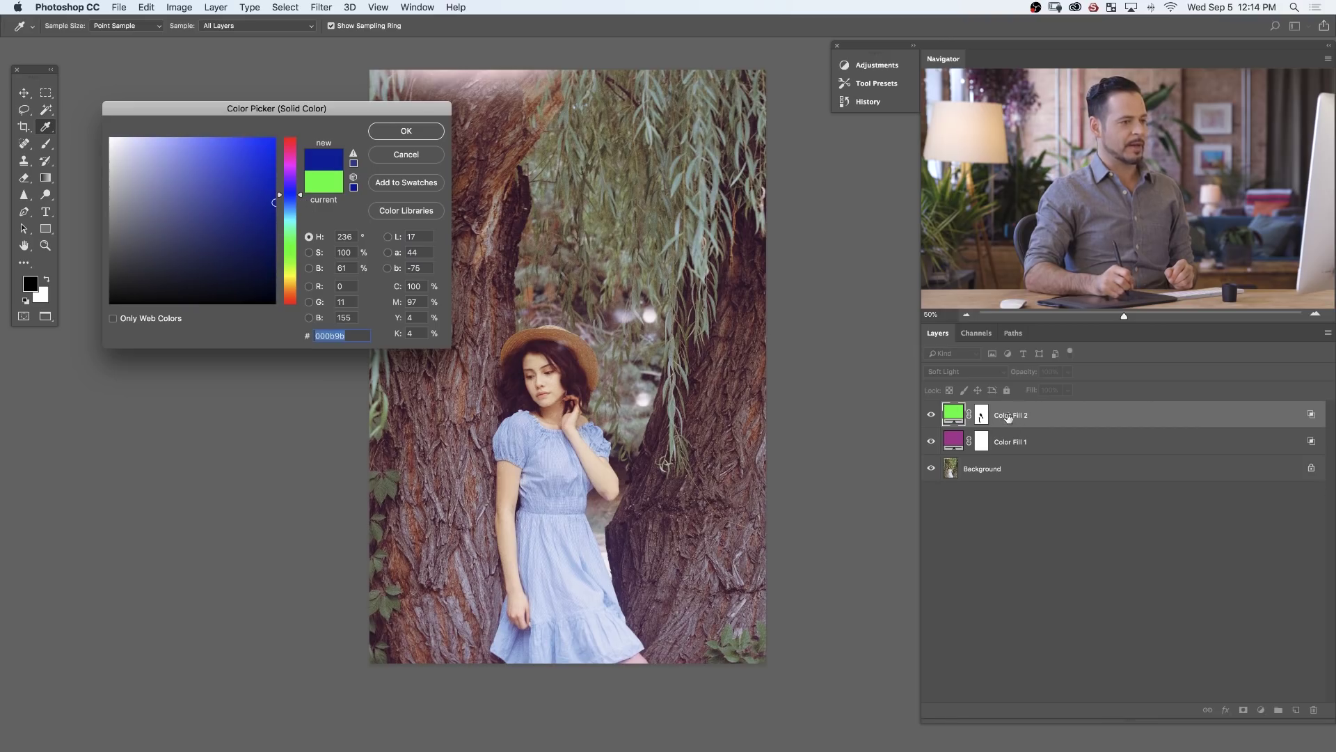
left_click_drag(298, 196, 276, 134)
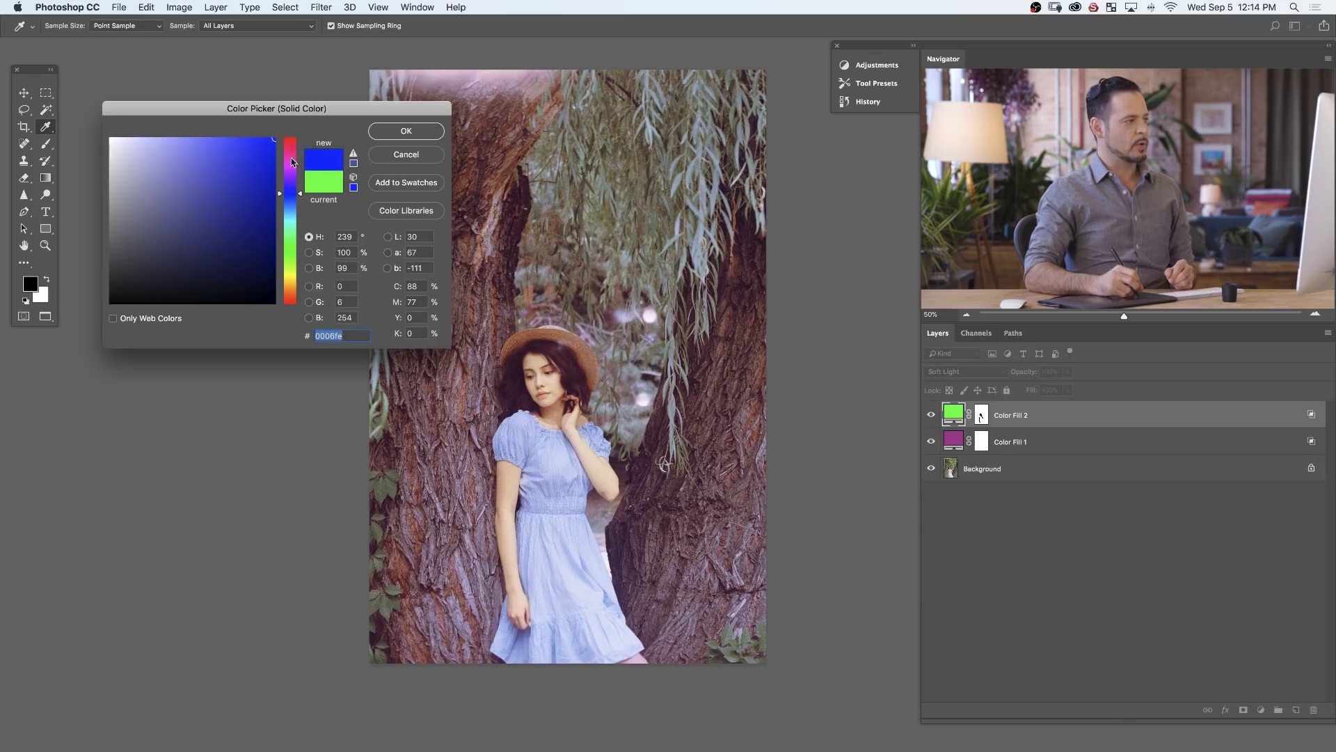
left_click_drag(300, 196, 304, 272)
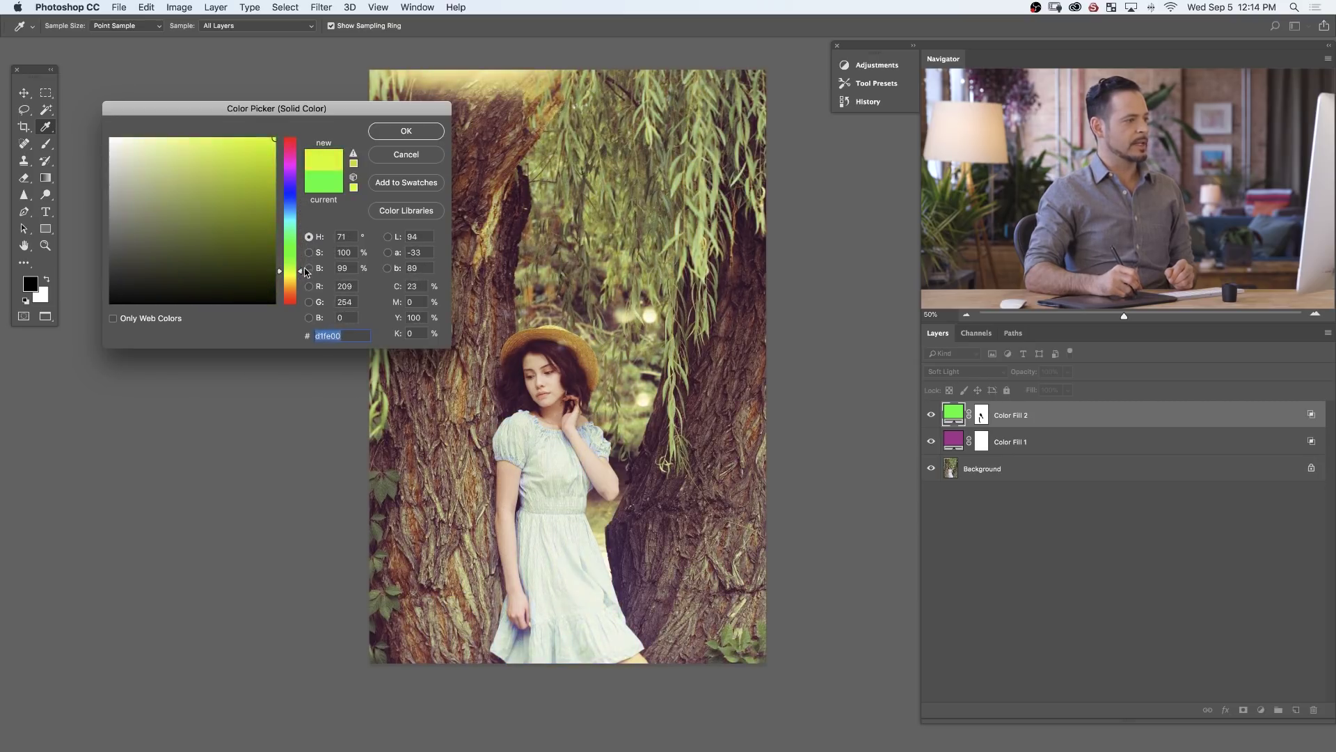
left_click_drag(272, 147, 278, 148)
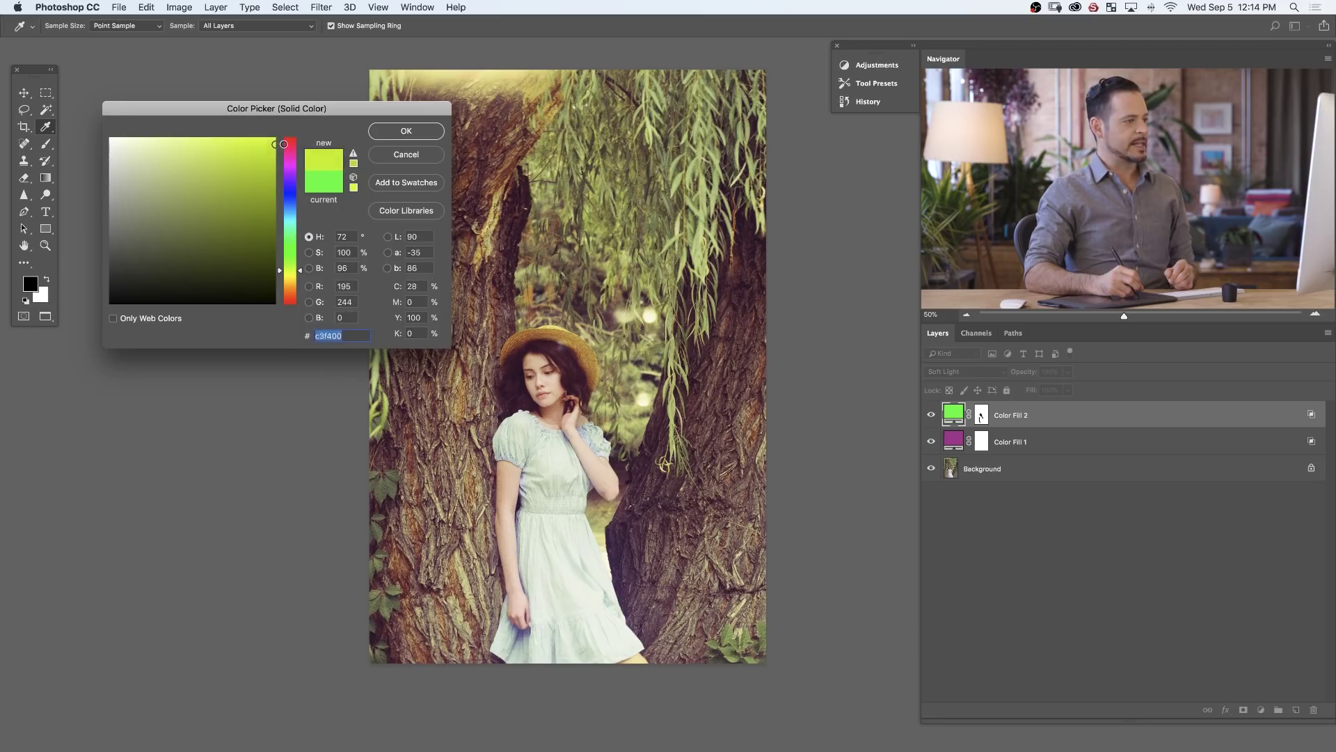
mouse_move(109, 159)
left_mouse_down()
mouse_move(179, 189)
mouse_move(202, 226)
mouse_move(247, 174)
mouse_move(224, 250)
mouse_move(240, 173)
left_mouse_up()
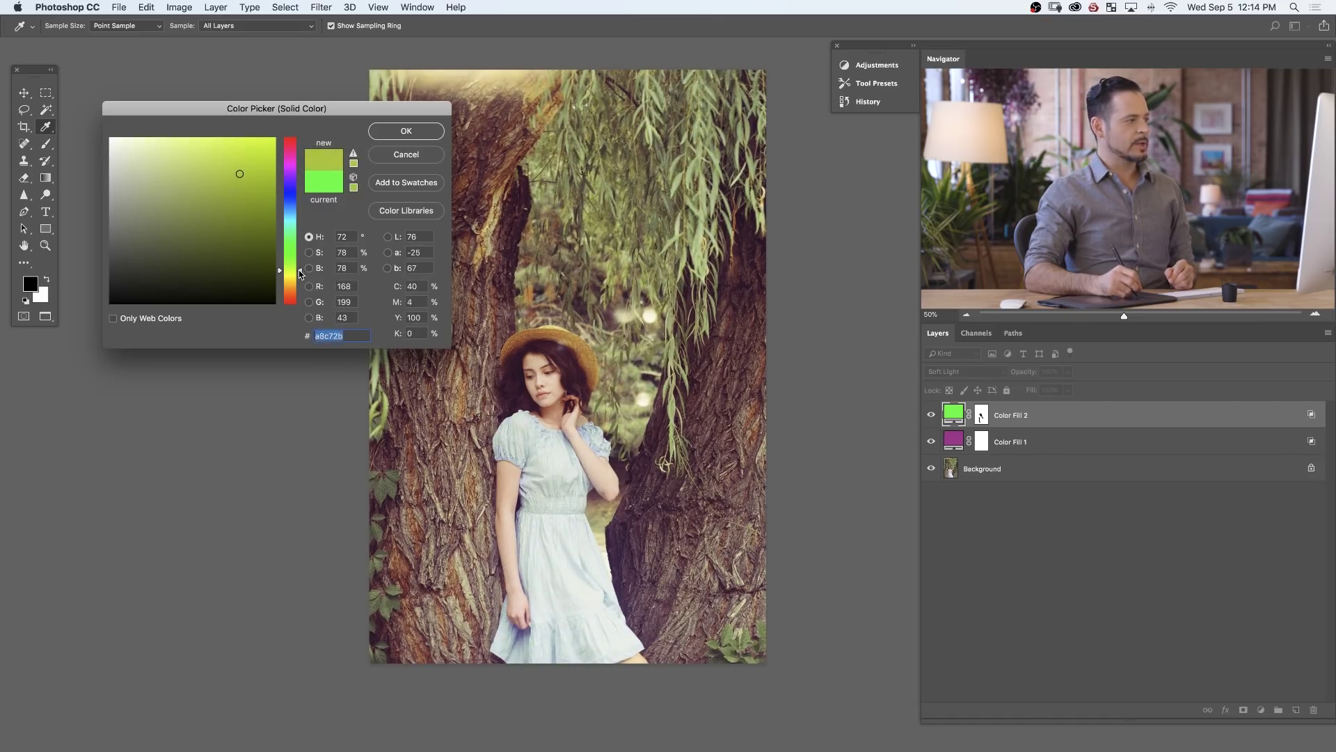
left_click_drag(300, 278, 300, 263)
left_click(228, 159)
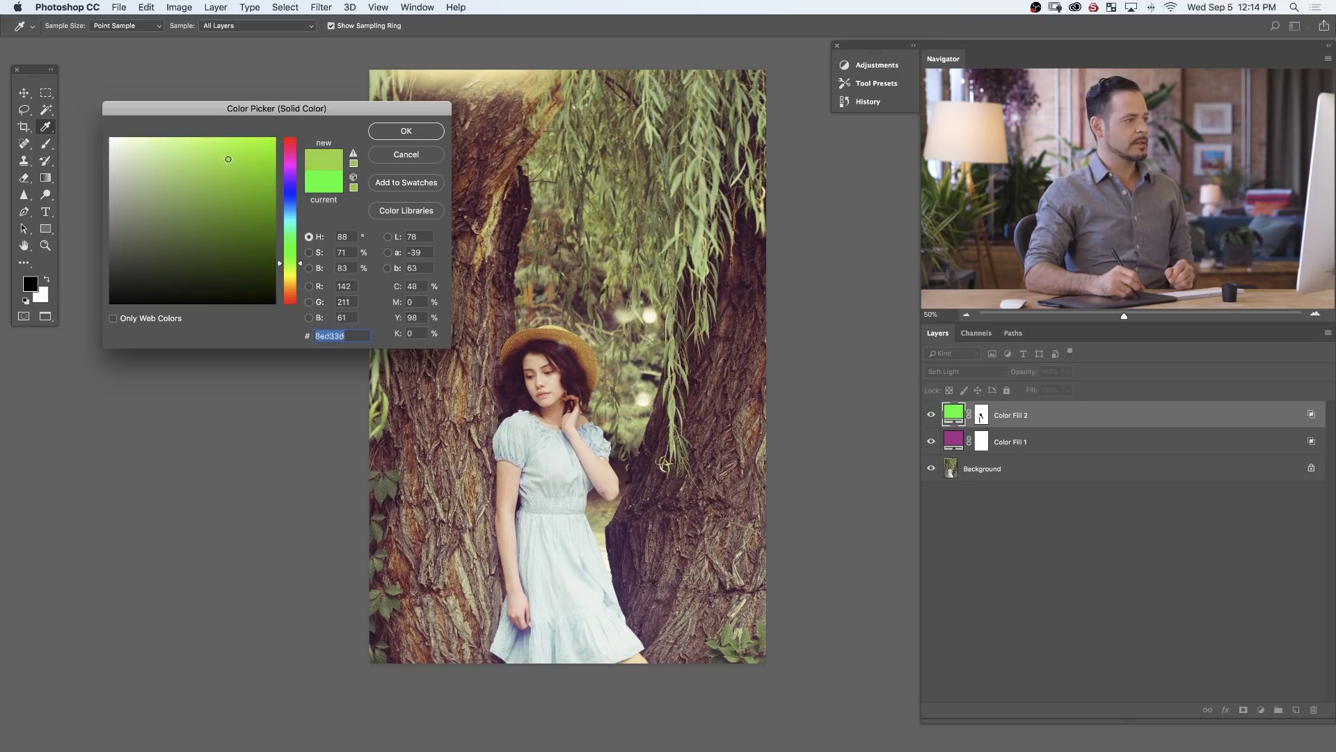
left_click(406, 132)
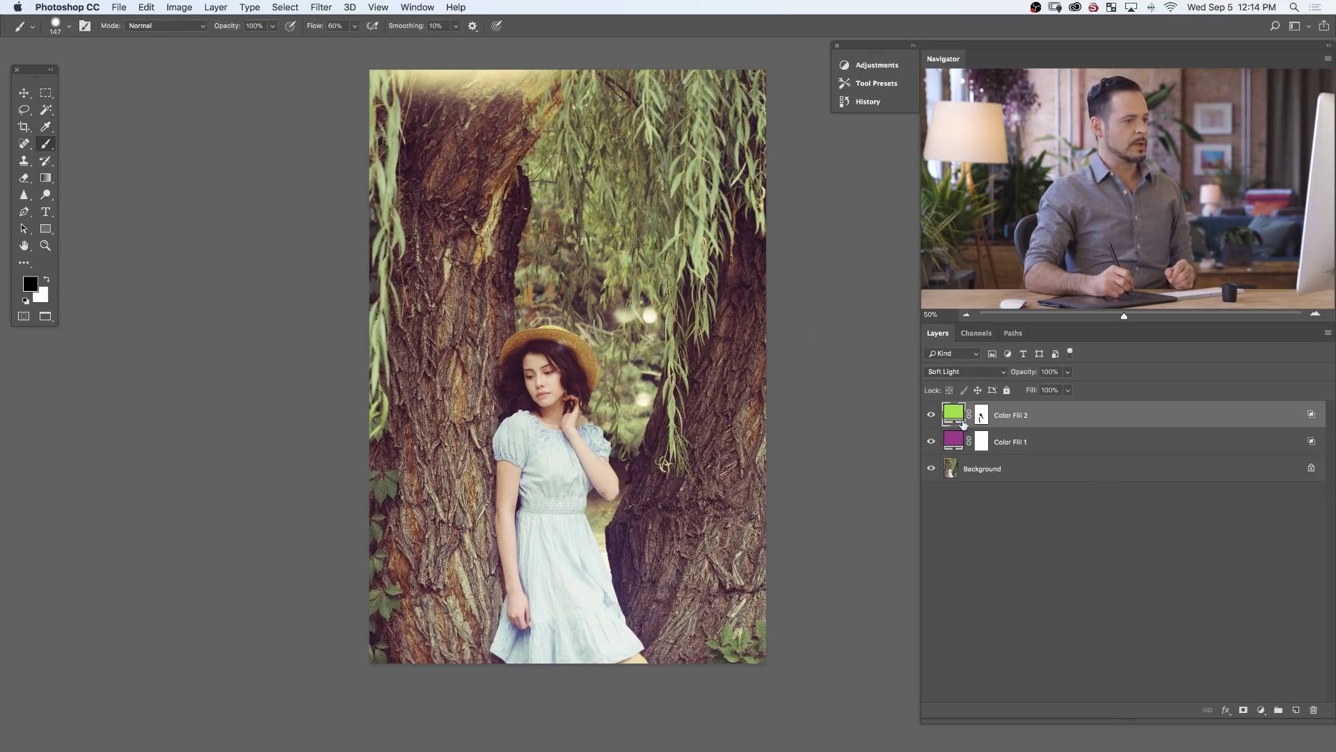
- Compare the photo with and without the recolored yellow-green fill layer
left_click(932, 415)
left_click(932, 416)
left_click(932, 416)
left_click(932, 416)
- Change the purple fill layer's color to the dark red 930003
left_click(1046, 449)
double_click(953, 441)
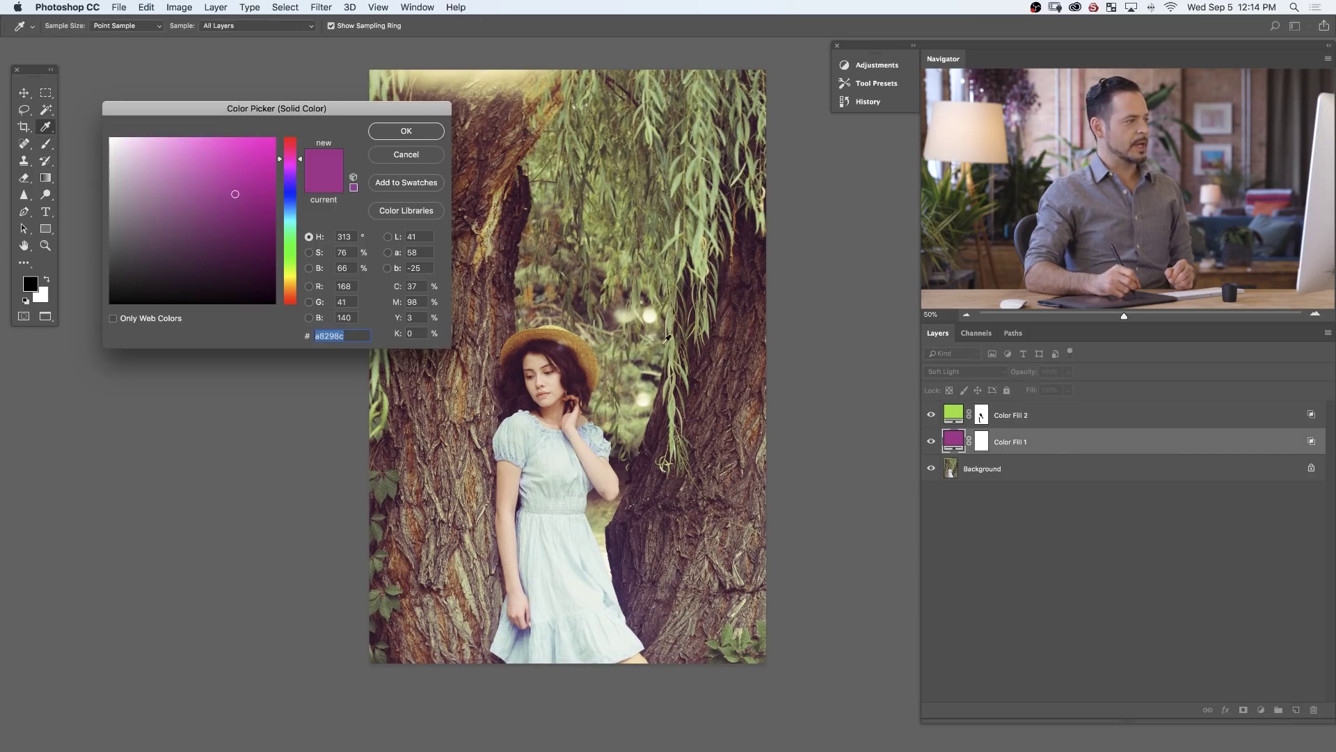
left_click_drag(300, 156, 296, 146)
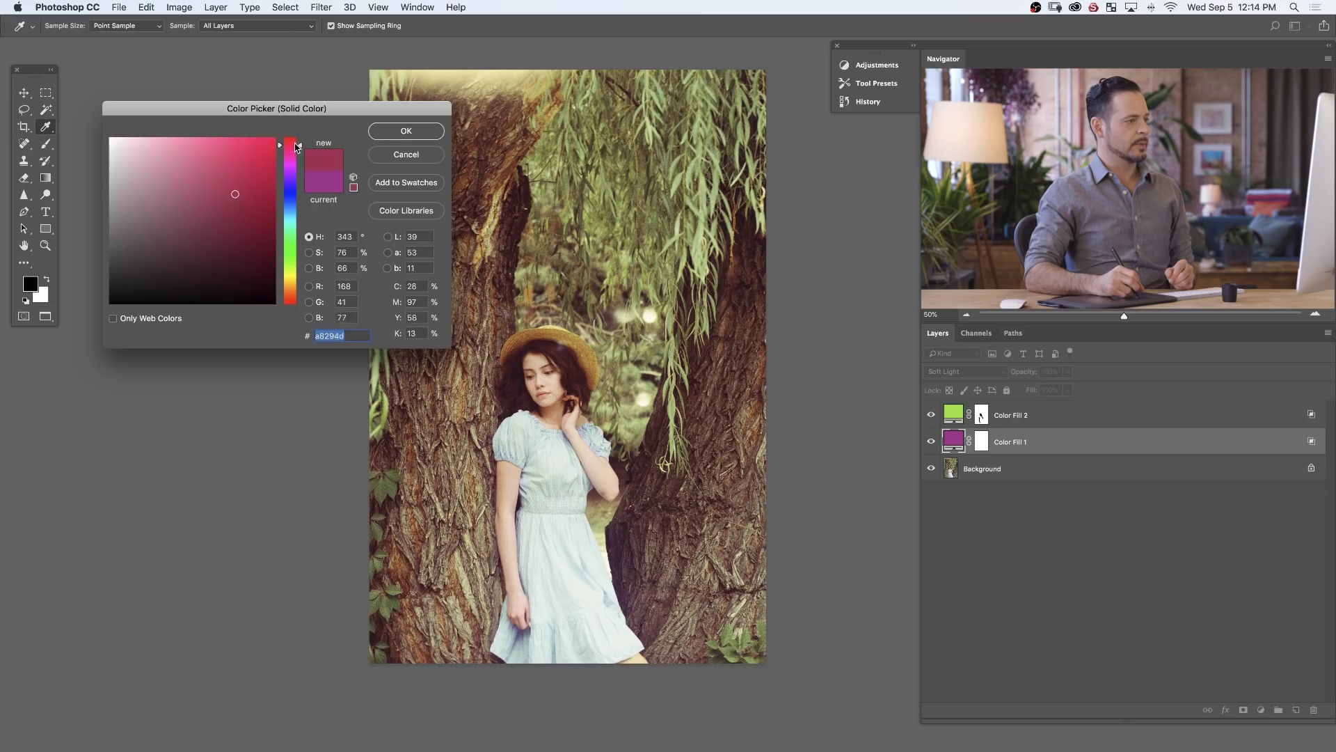
mouse_move(249, 200)
left_mouse_down()
mouse_move(238, 257)
mouse_move(277, 240)
mouse_move(291, 190)
mouse_move(298, 216)
left_mouse_up()
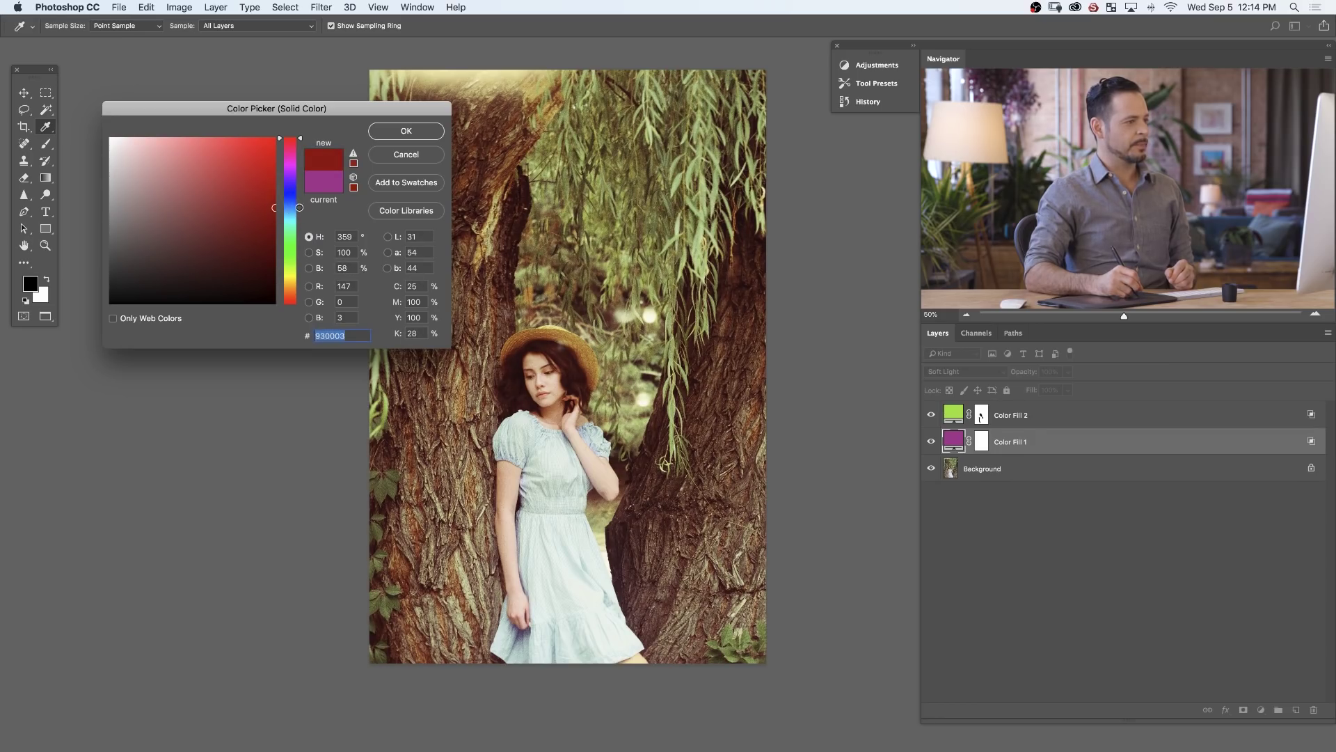
left_click(440, 131)
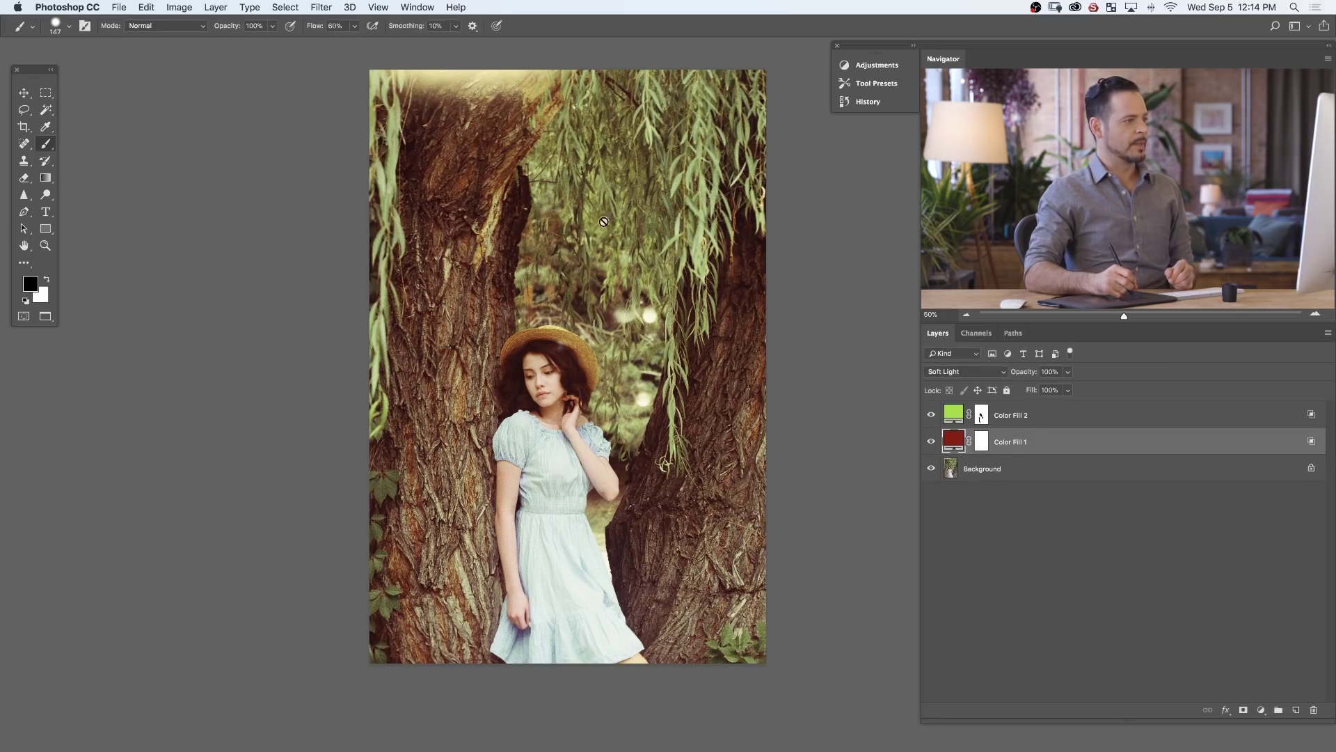
- Change the green fill layer's color to the duller yellow-green a4c44d
double_click(952, 417)
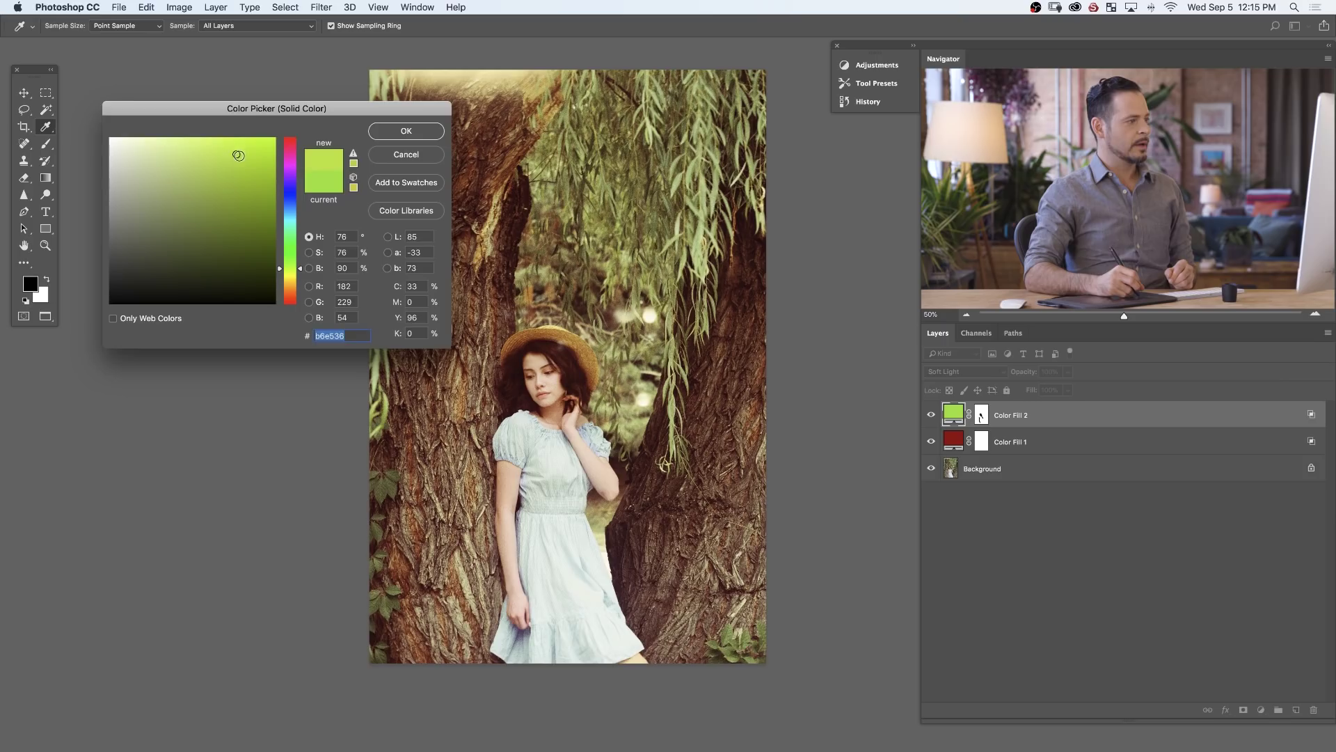
left_click_drag(239, 156, 234, 166)
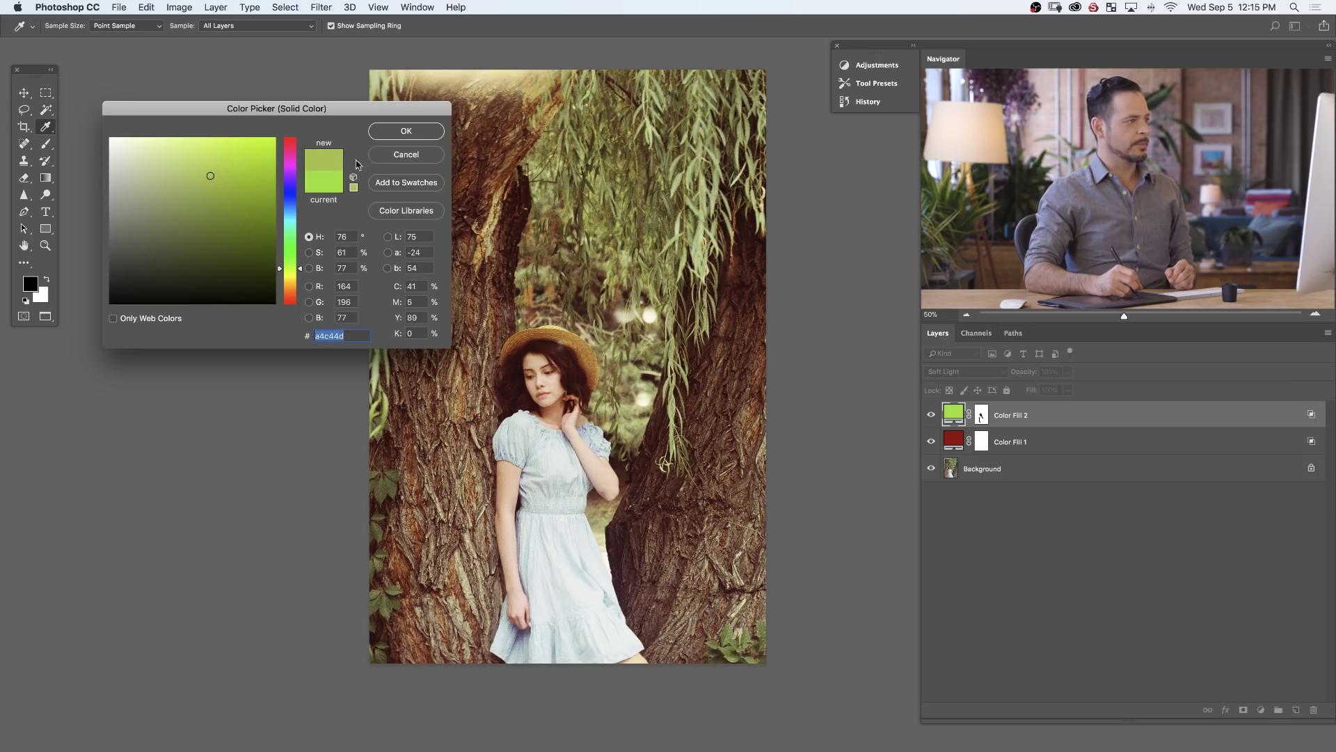
left_click(418, 131)
key("b")
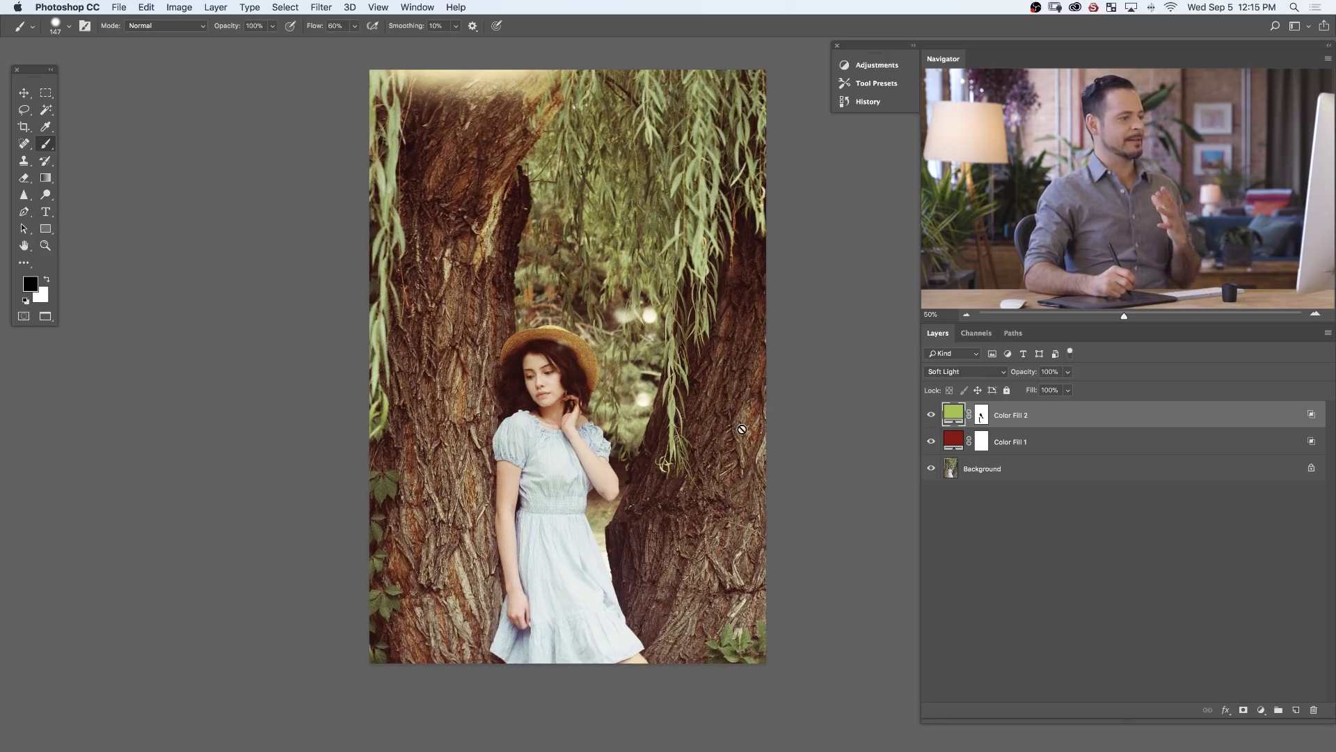
- Compare the graded photo with the original, and check the effect of the dark red fill layer by toggling its visibility
left_click(932, 417)
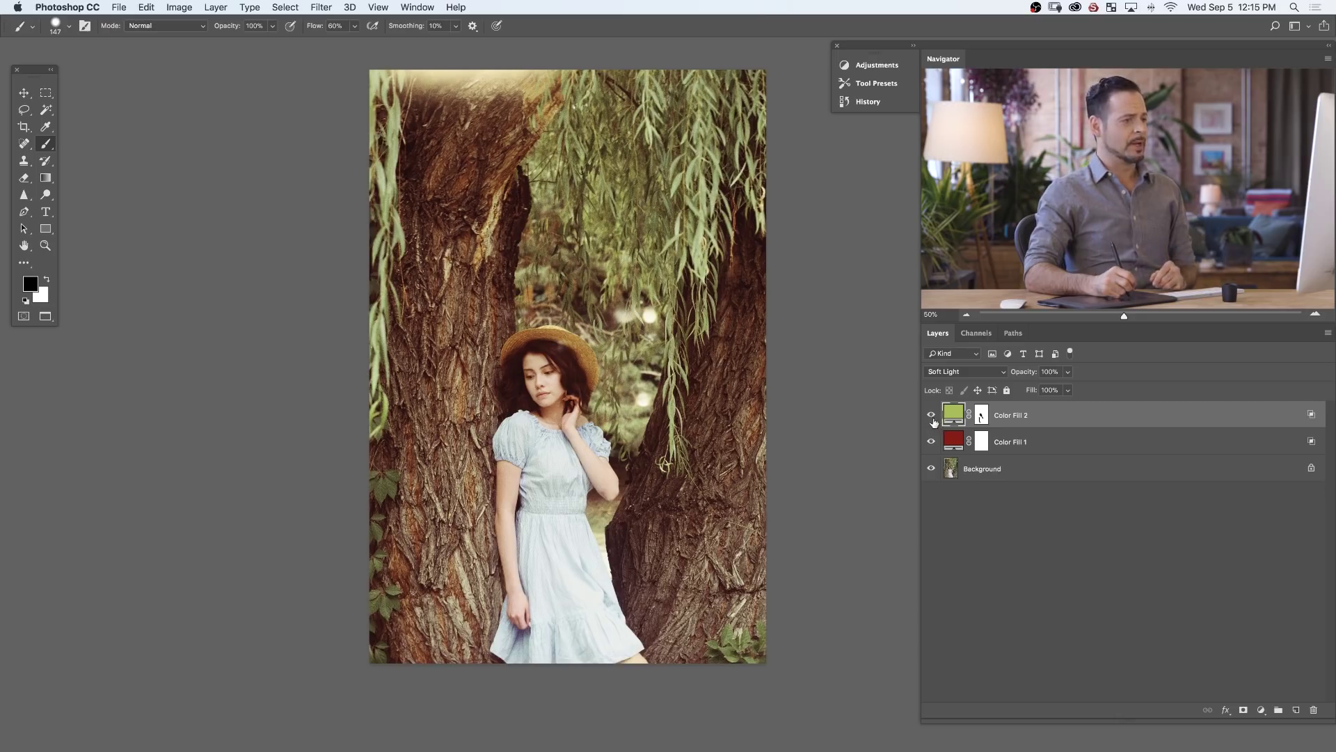
left_click(933, 443)
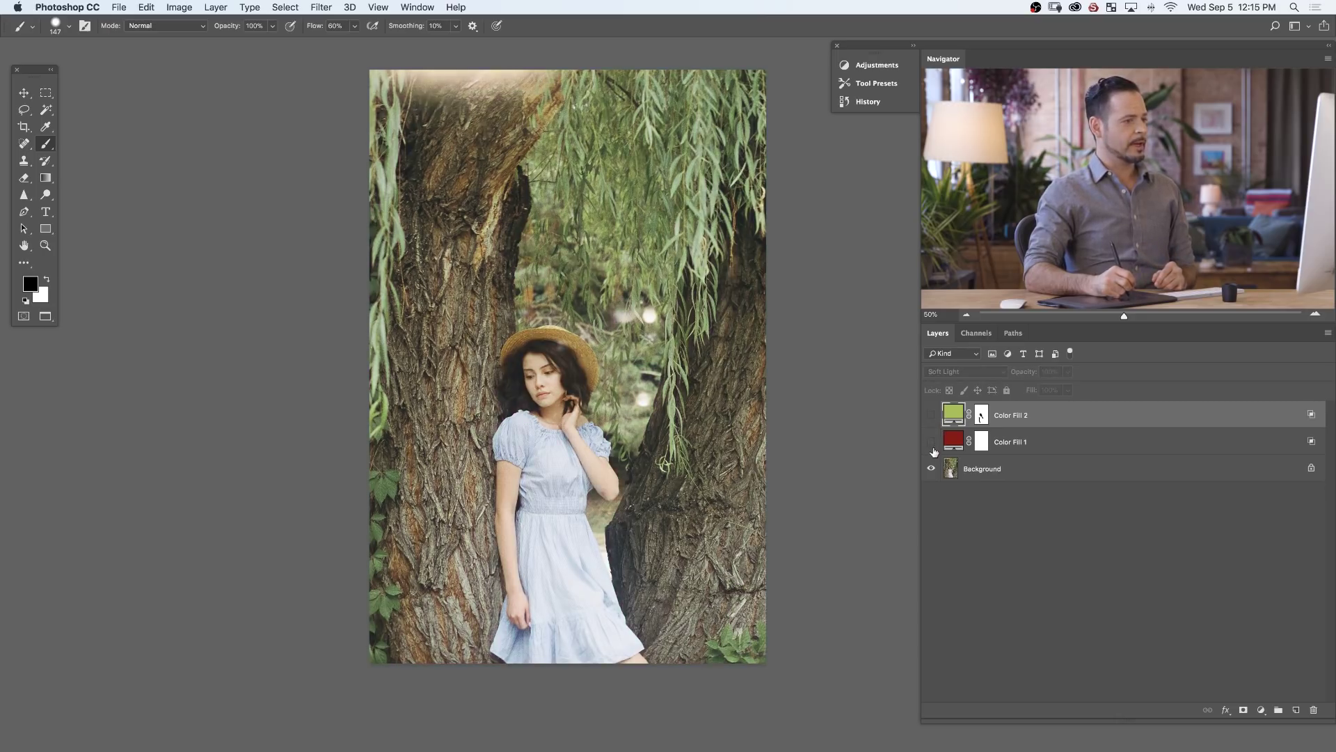
left_click(932, 413)
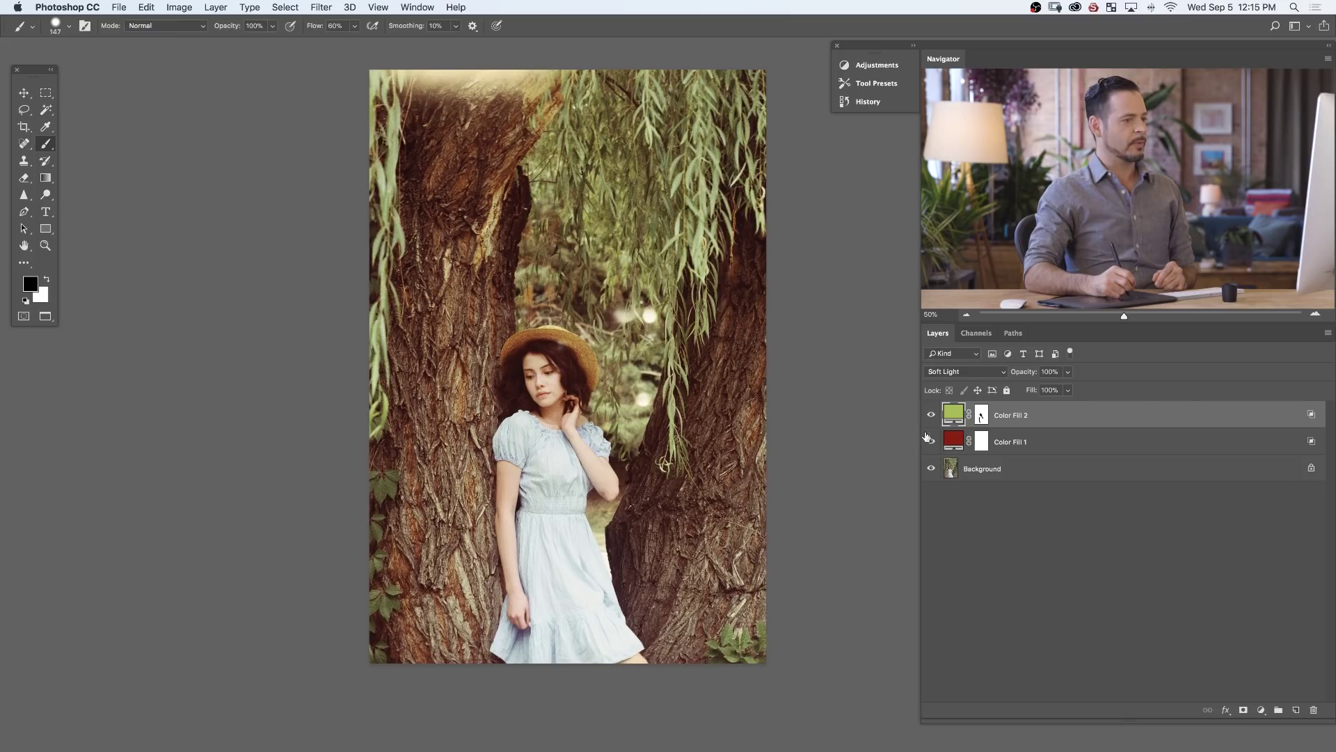
left_click(932, 442)
left_click(933, 442)
left_click(933, 442)
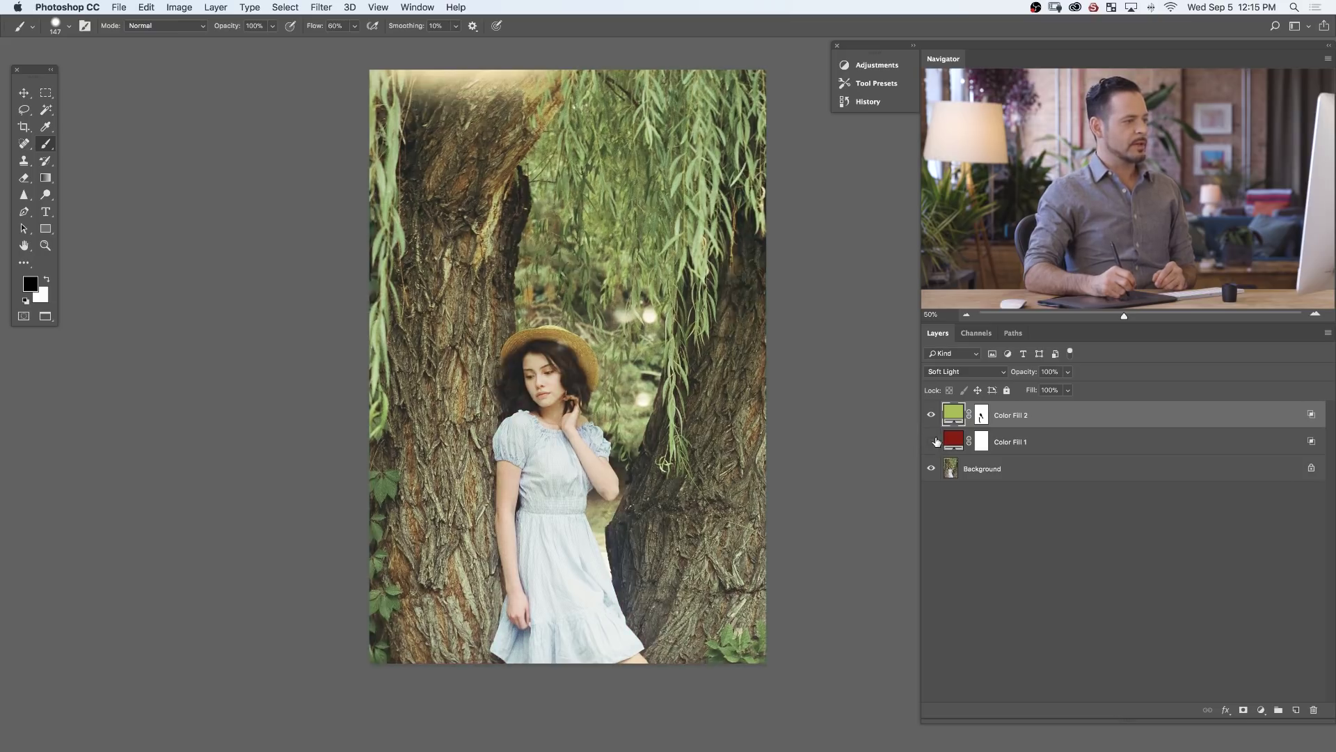
- Compare the graded photo with and without the dark red fill layer
left_click(932, 442)
left_click(933, 442)
left_click(933, 442)
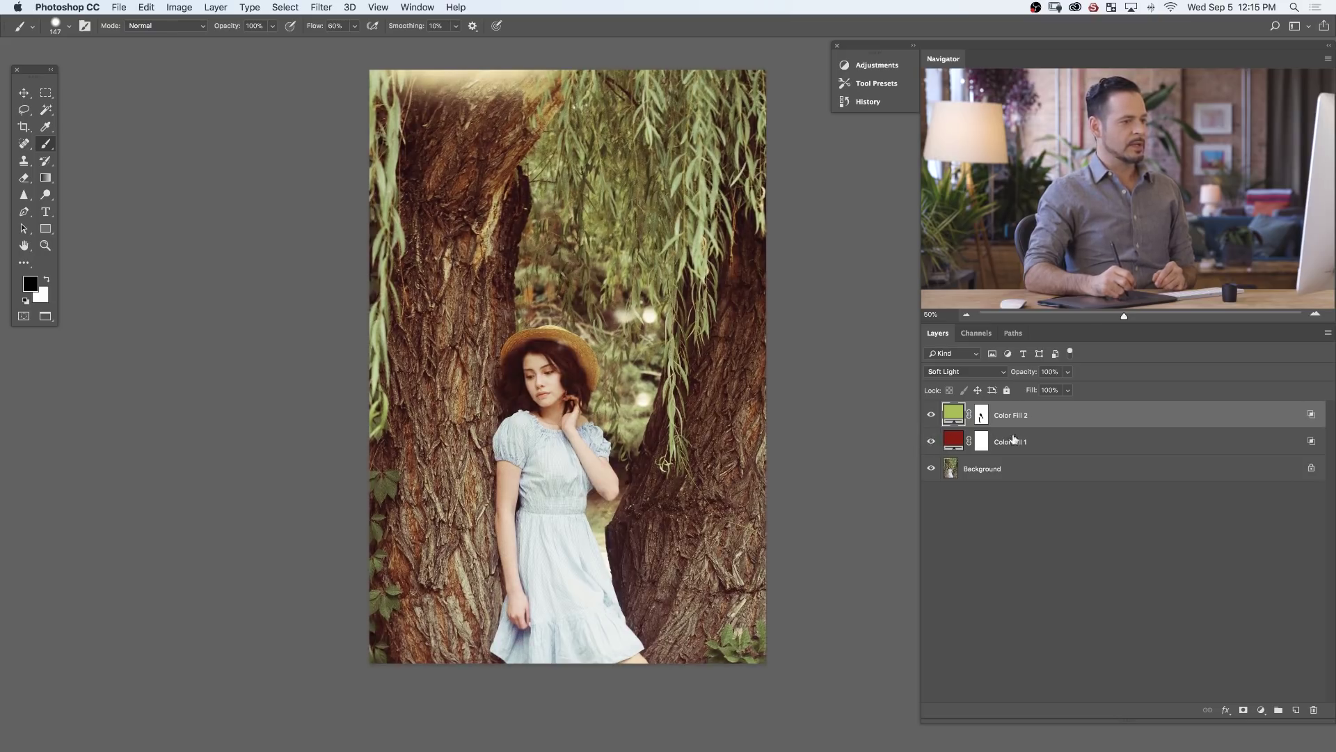
- Check the dark red fill layer's effect by toggling its visibility, and slightly lower that layer's opacity
left_click(1031, 435)
left_click(932, 441)
left_click(932, 441)
left_click(932, 442)
left_click(932, 442)
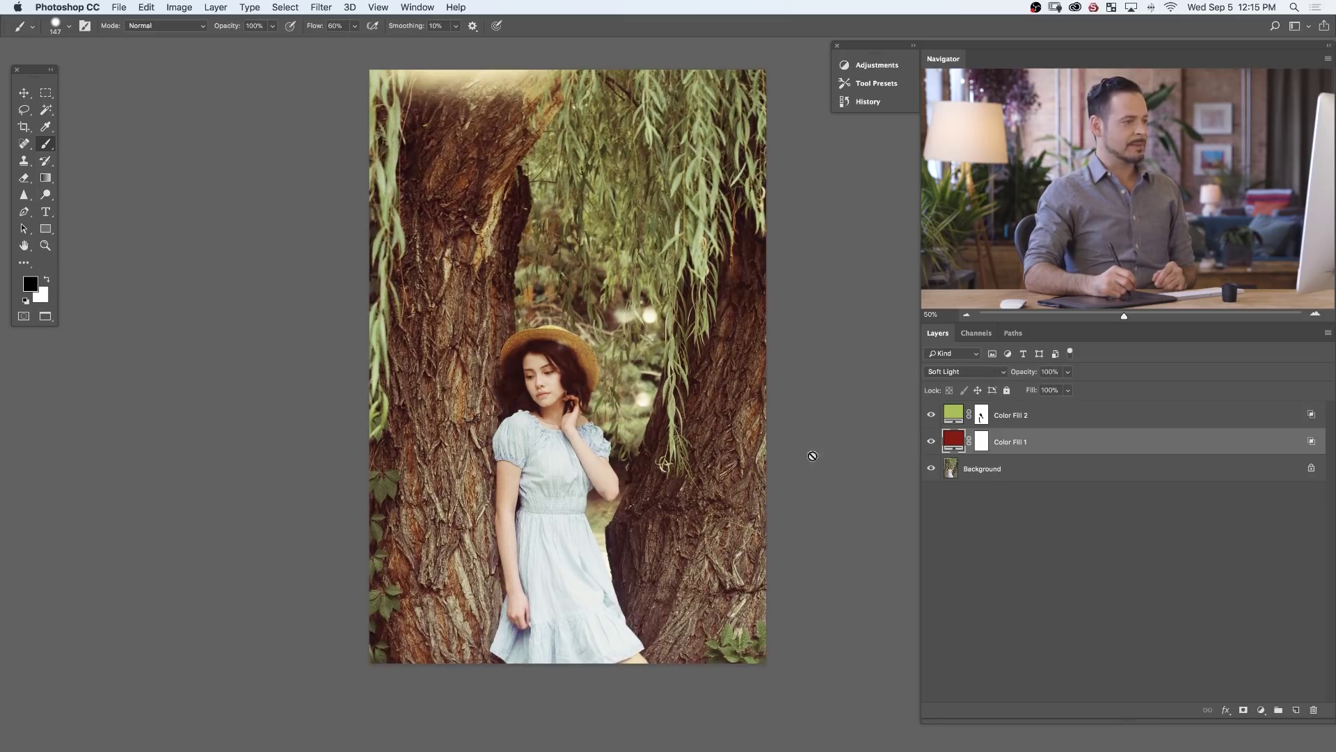
left_click_drag(1033, 373, 1020, 375)
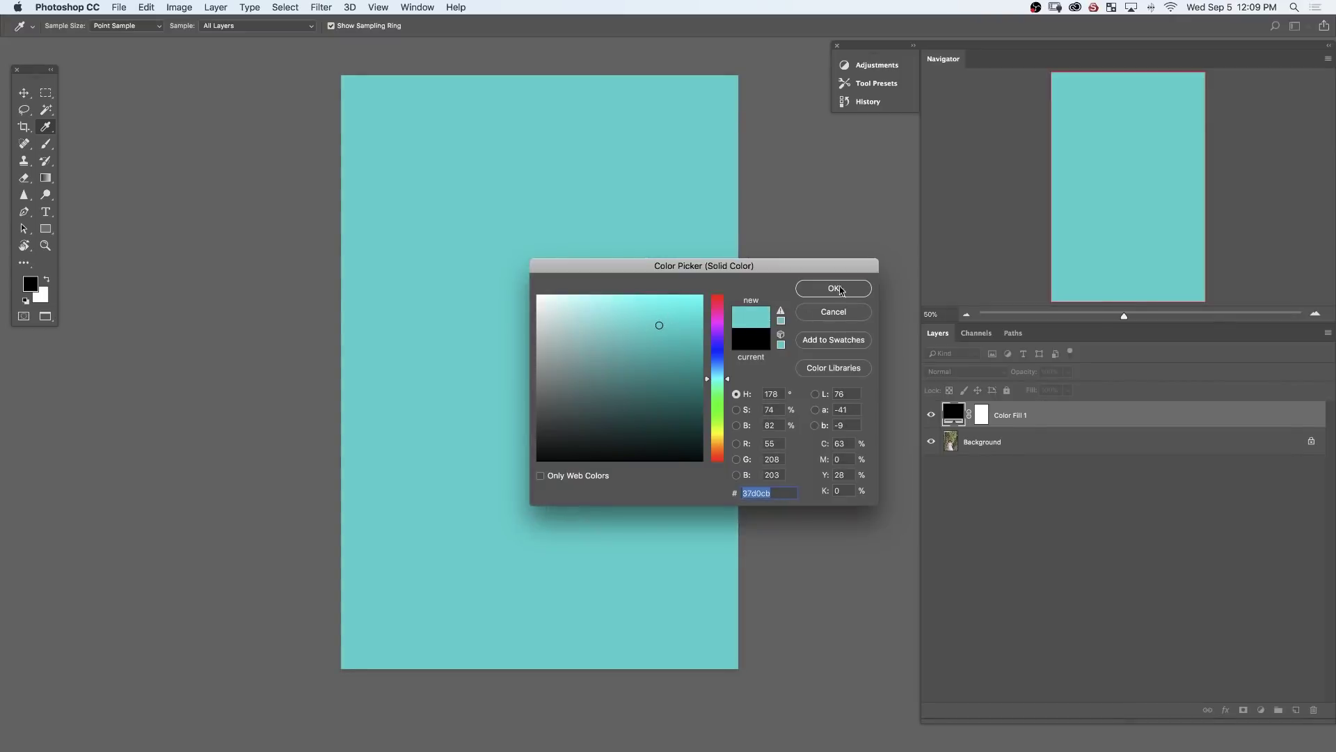
- Create a turquoise 37d0cb solid color fill in Soft Light mode and shift its hue toward purple
left_click(833, 289)
left_click(964, 371)
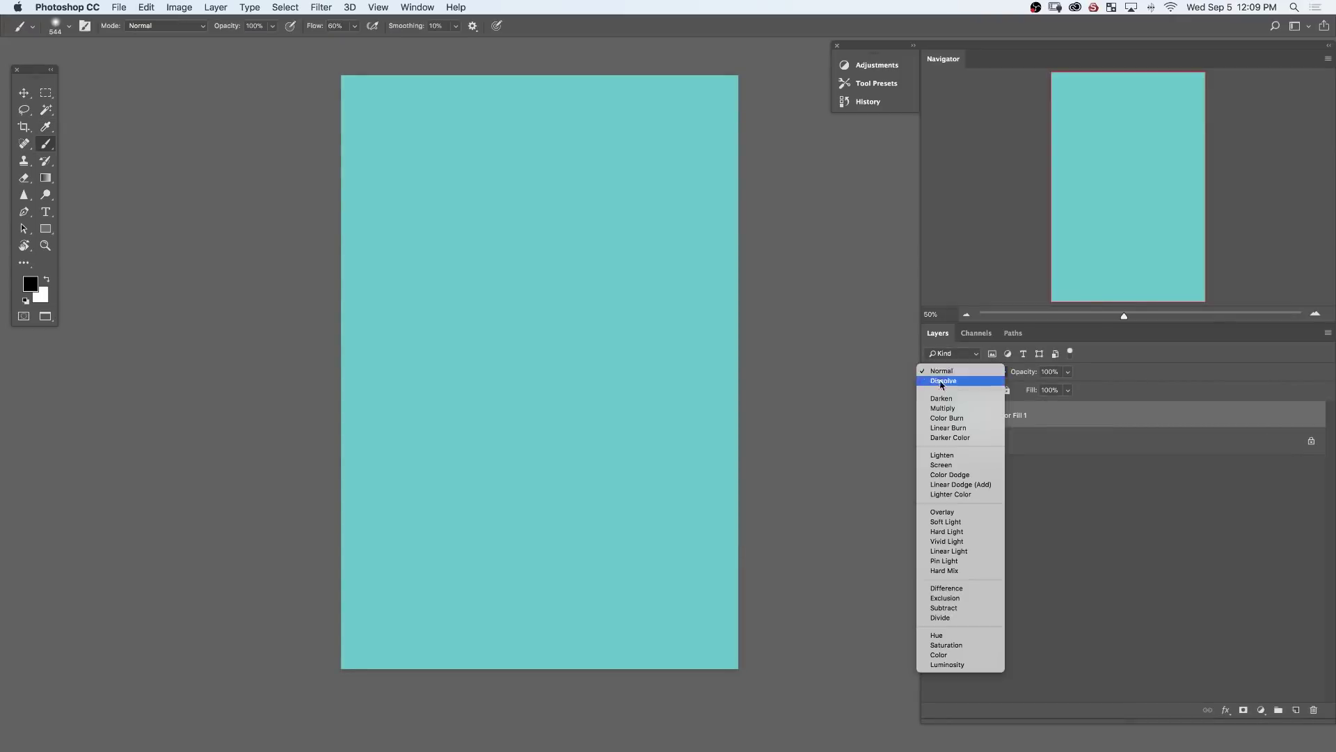
left_click(957, 522)
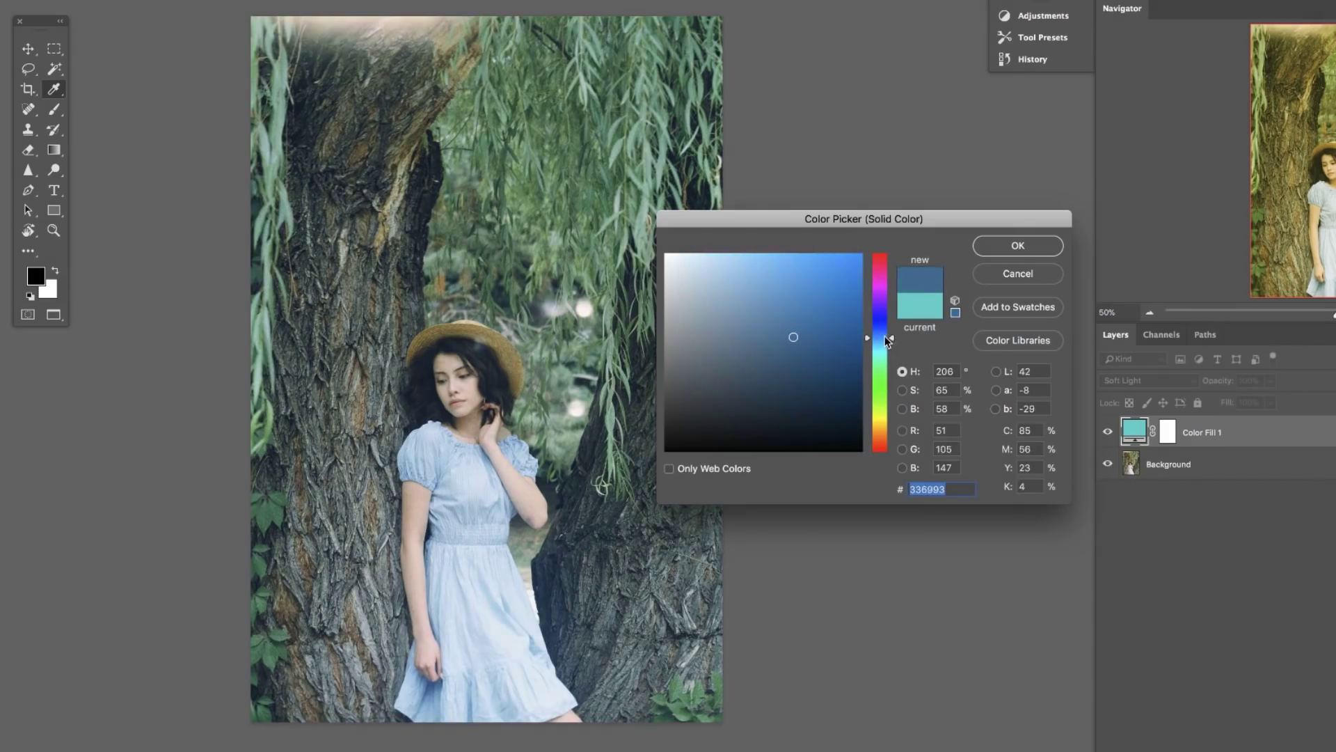
left_click_drag(877, 339, 887, 275)
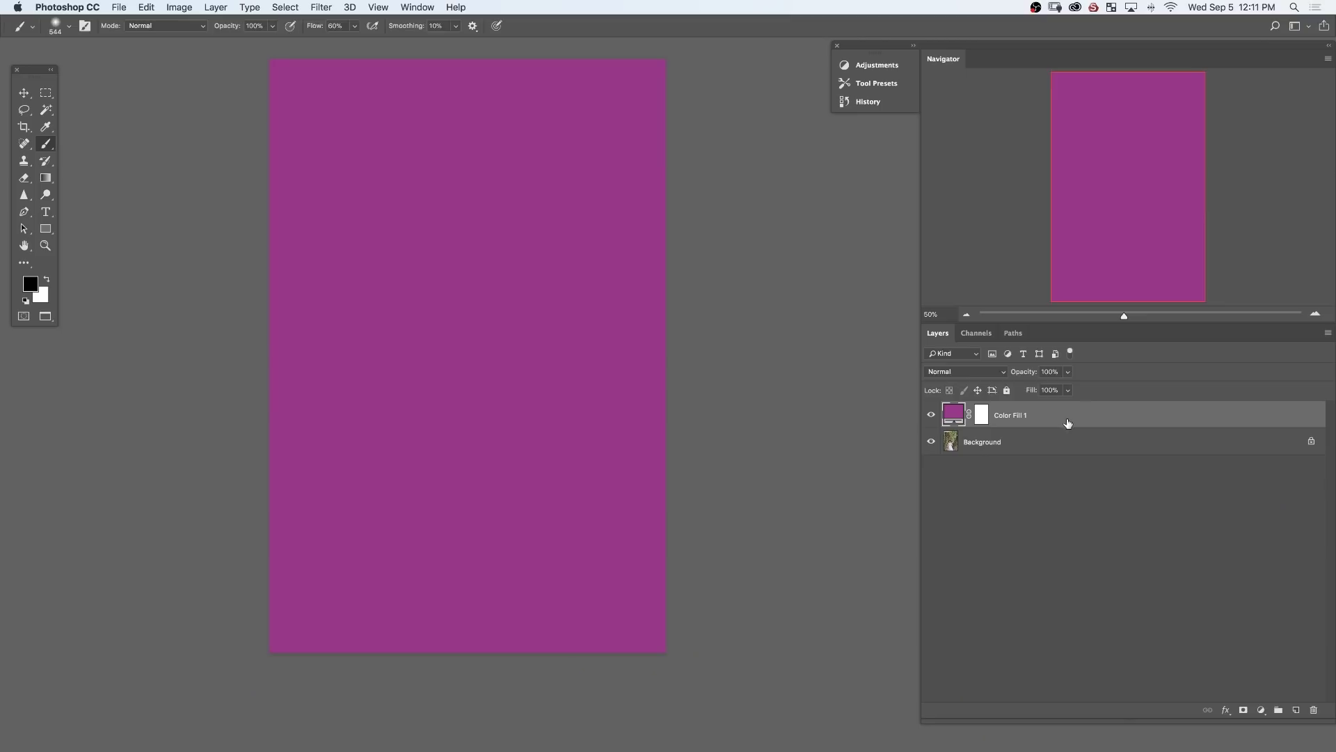
- Restrict the purple fill to the shadows with the Underlying Layer white Blend If slider and set its blend mode to Soft Light
double_click(1068, 422)
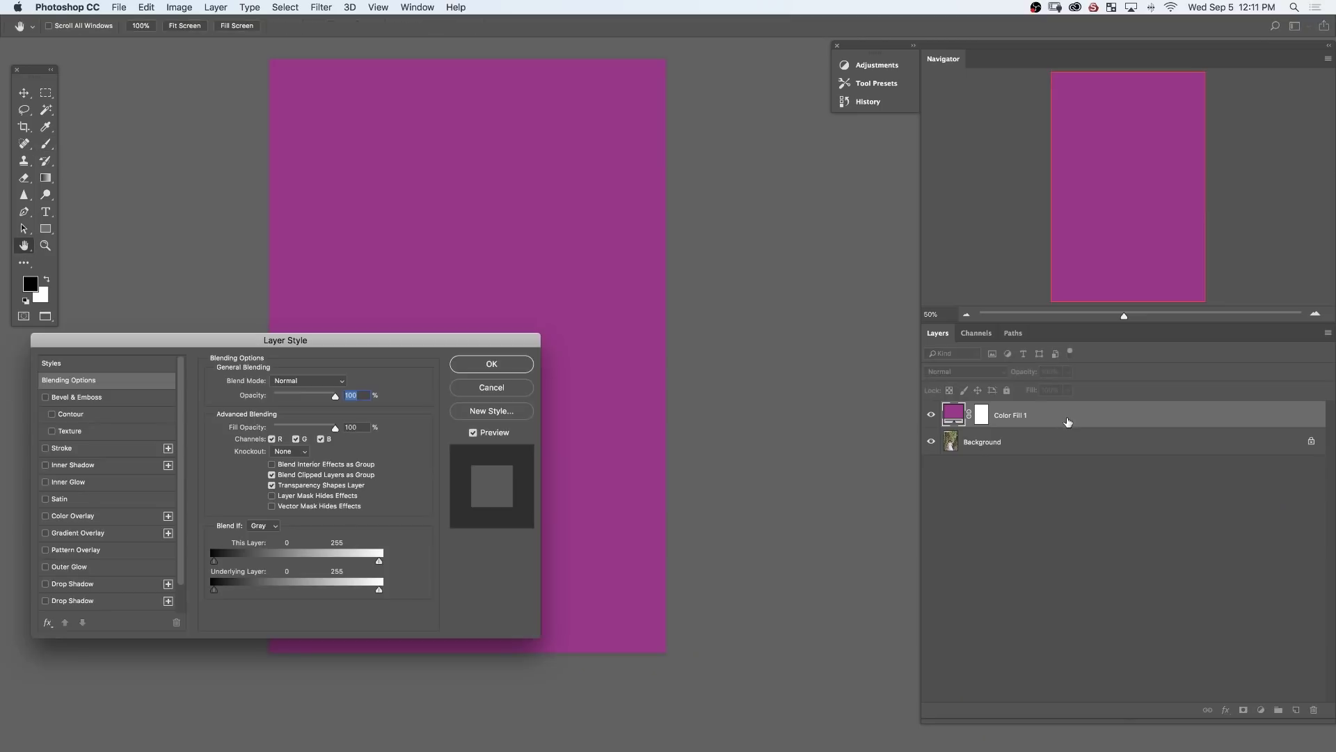
key("Escape")
left_click(1226, 710)
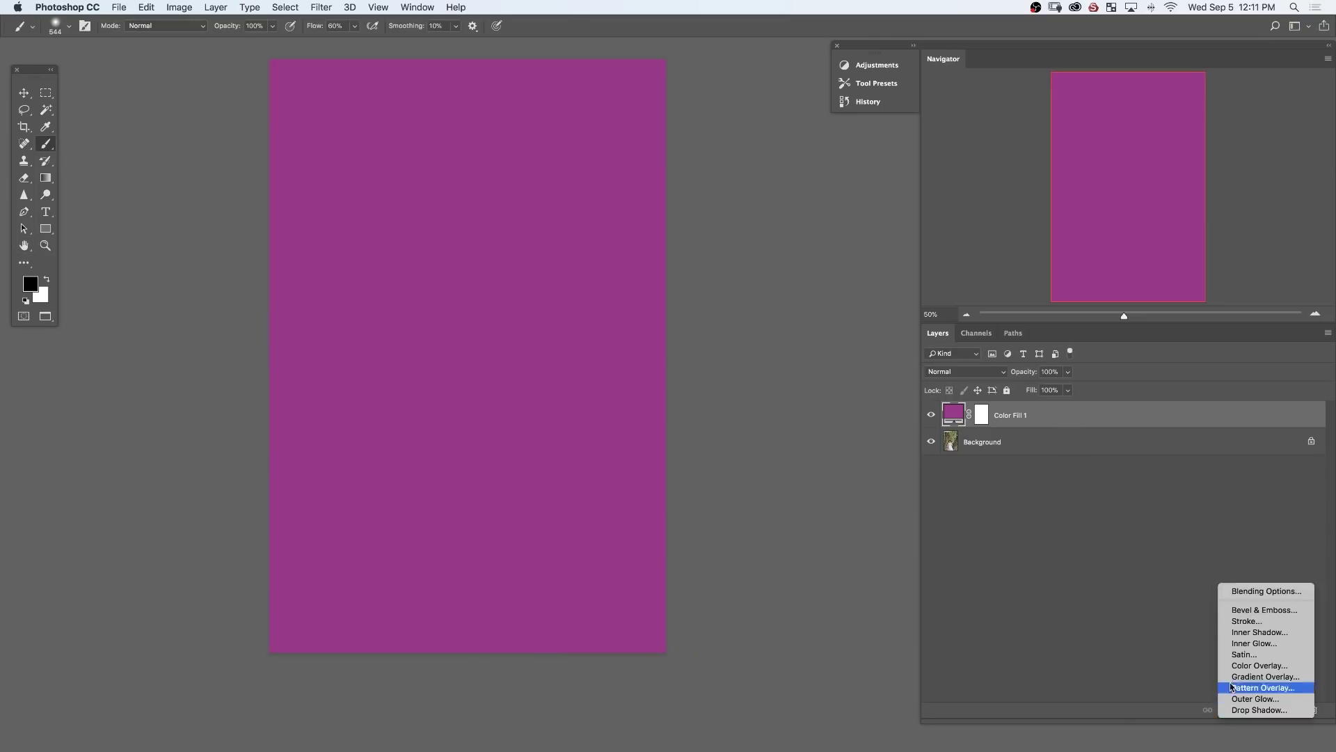
left_click(1239, 590)
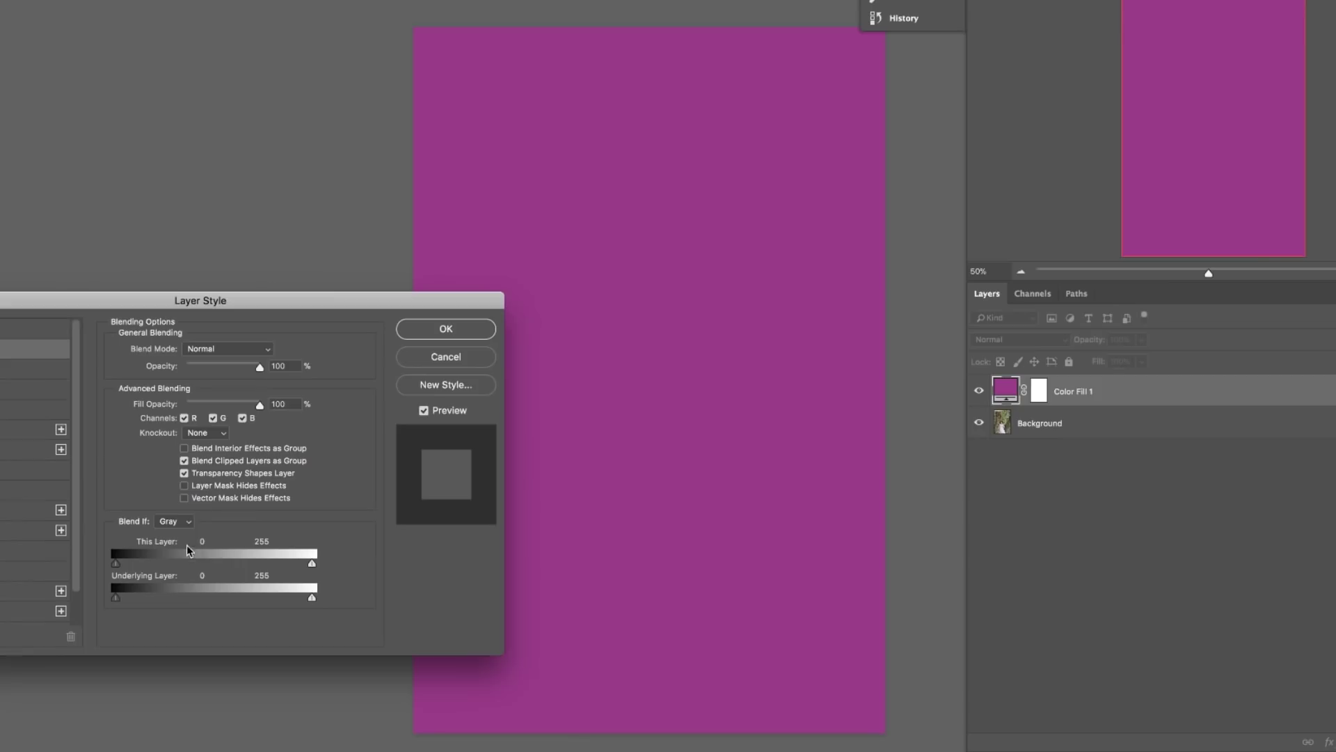
left_click_drag(311, 601, 115, 581)
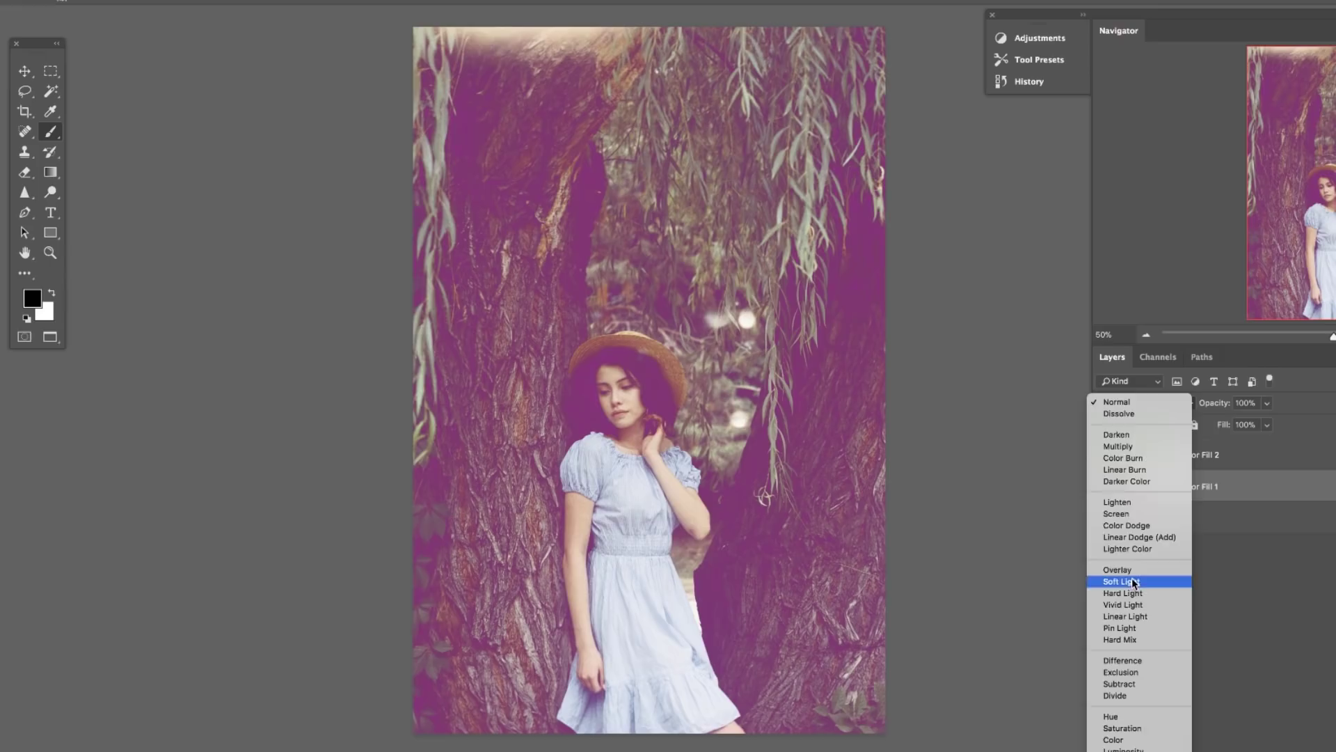
left_click(1137, 582)
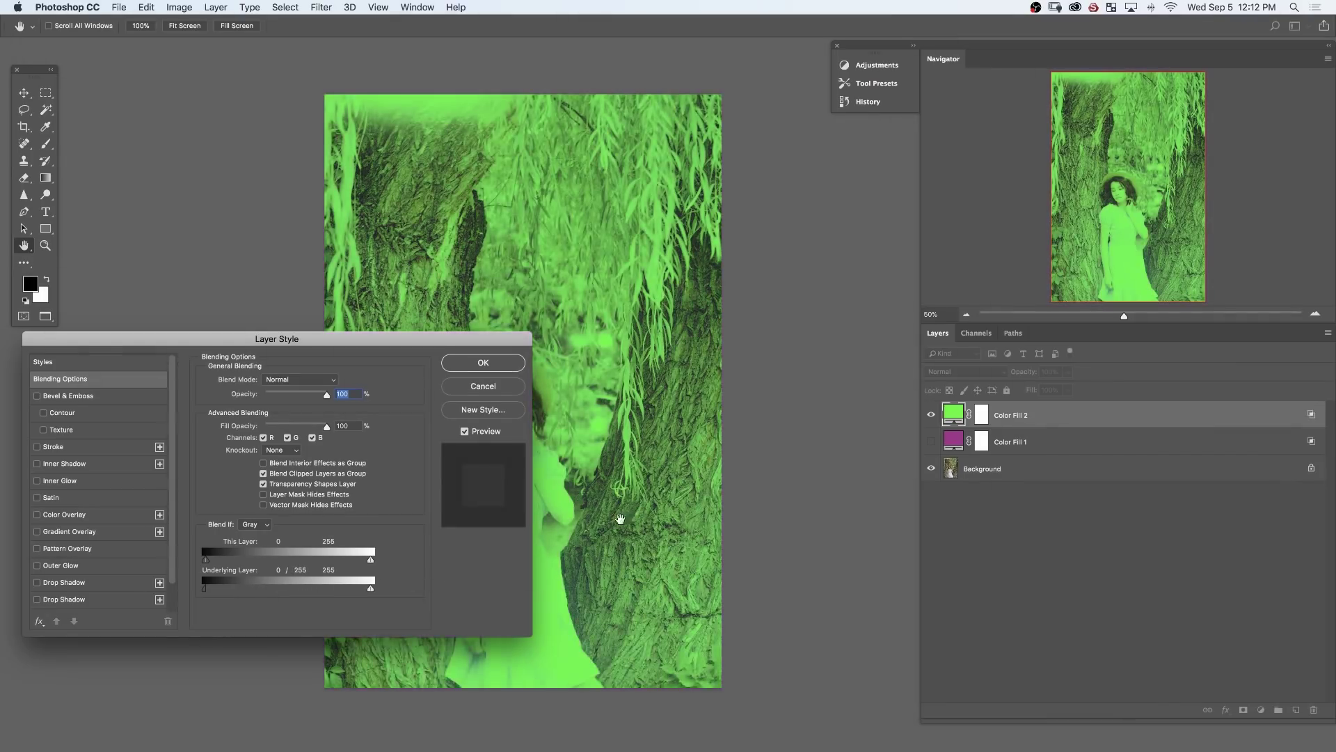
- Limit the green fill layer to the highlights by raising the Underlying Layer black Blend If slider
left_click_drag(323, 588, 369, 585)
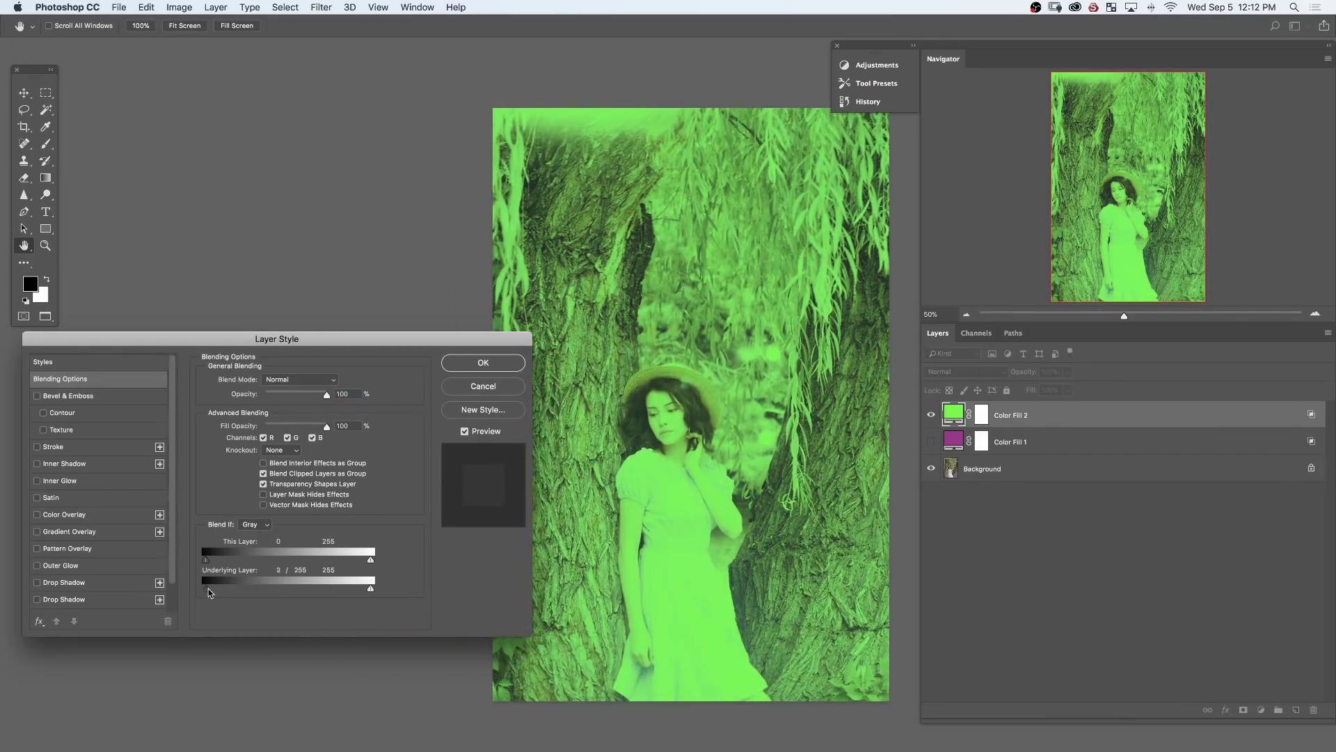
left_click_drag(210, 592, 274, 589)
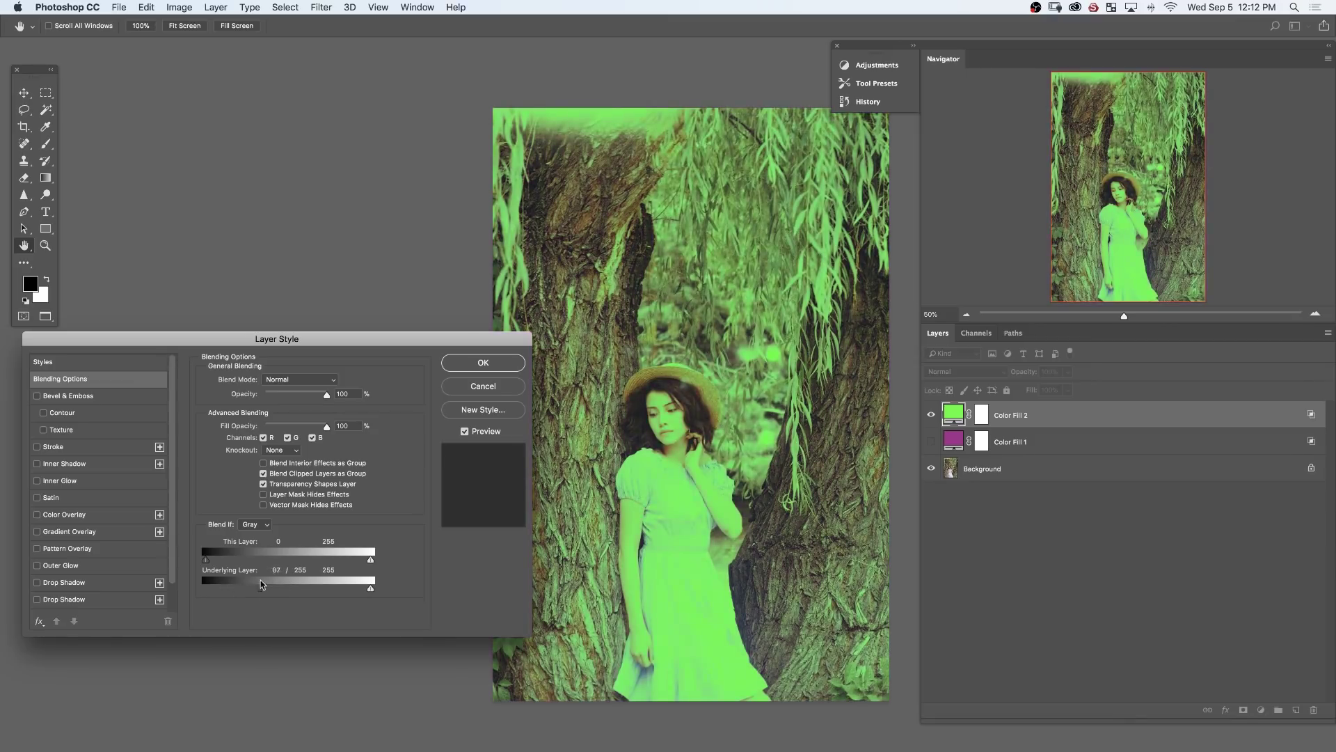
left_click(461, 364)
- Paint black on the green fill's mask over the woman's face and arms, and set the layer to Soft Light
left_click(625, 527)
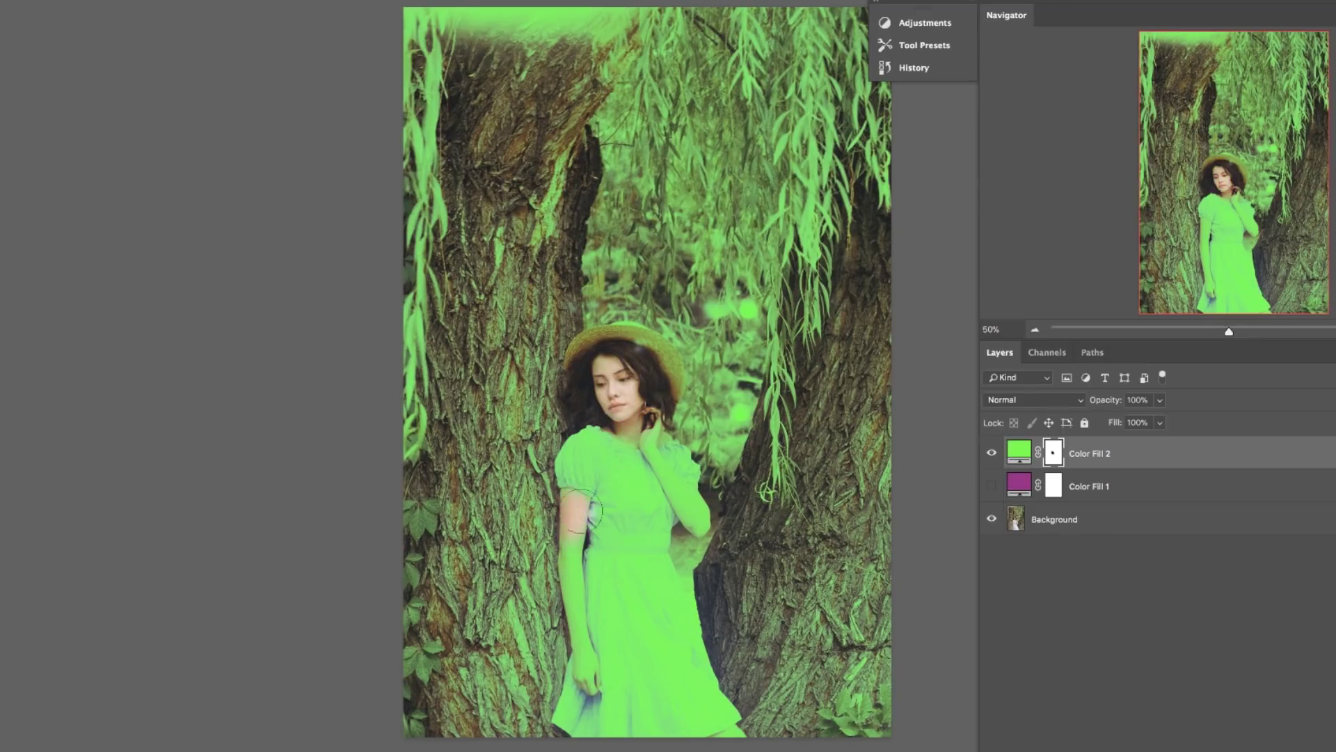
left_click_drag(578, 512, 586, 658)
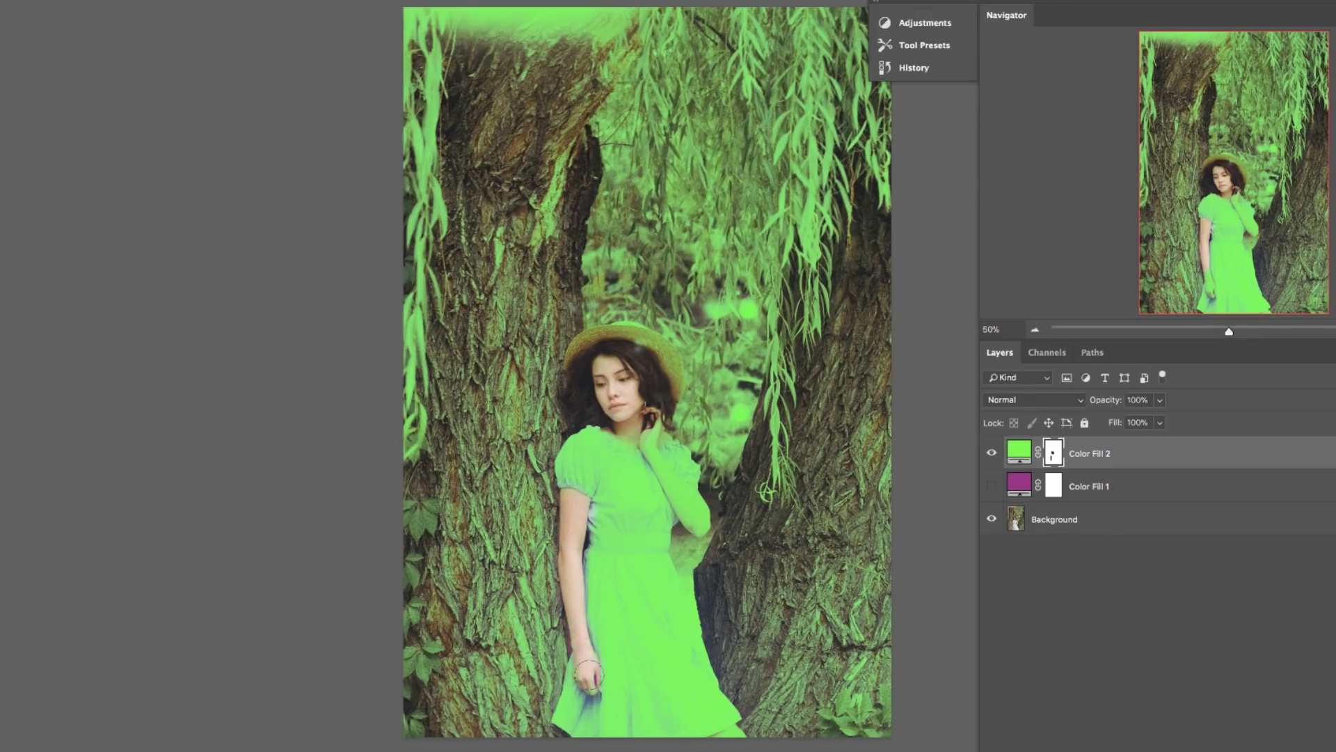
left_click(1034, 400)
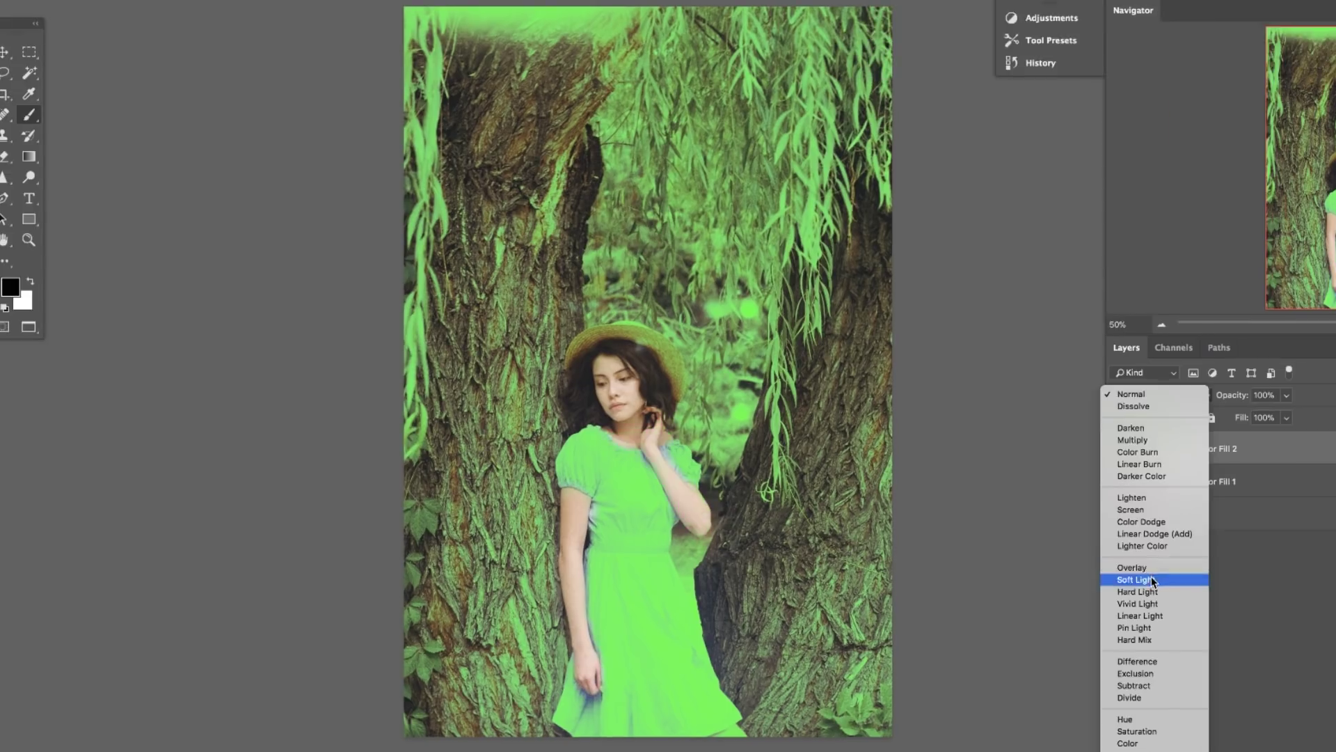
left_click(1148, 576)
left_click(1119, 448)
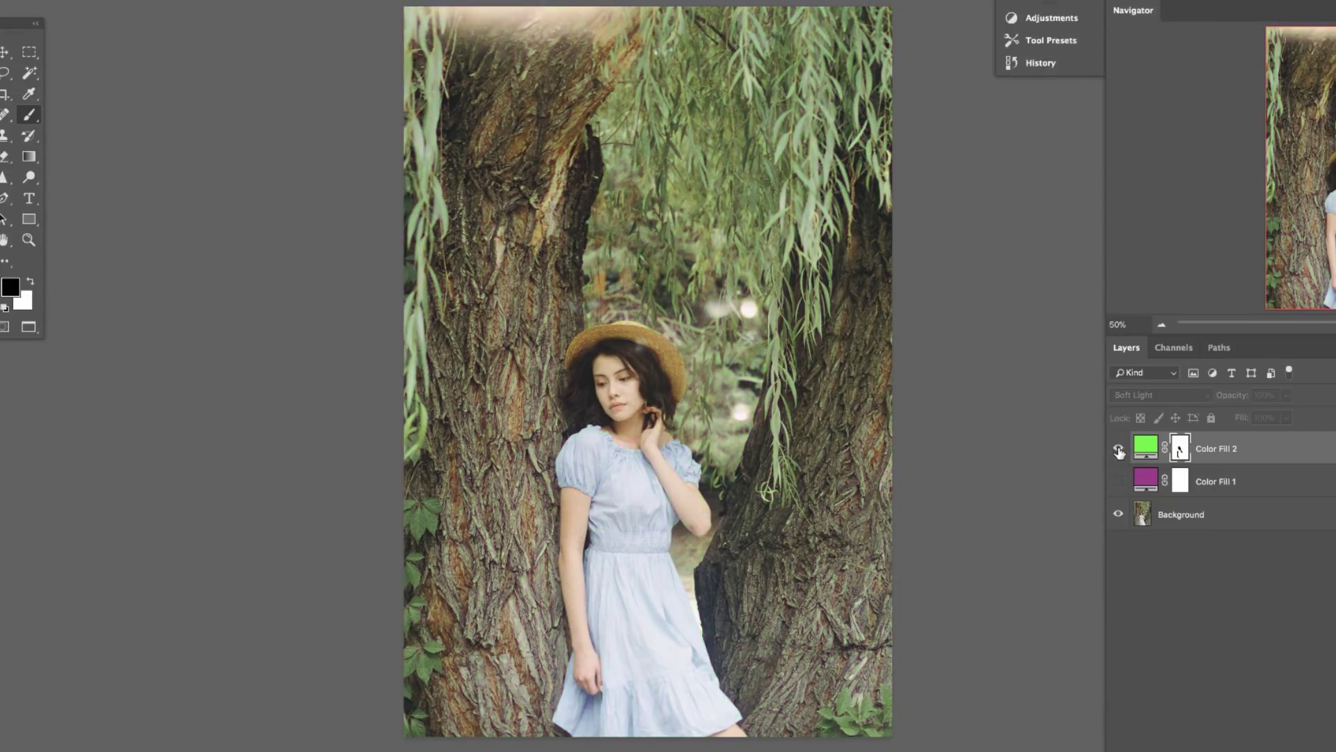